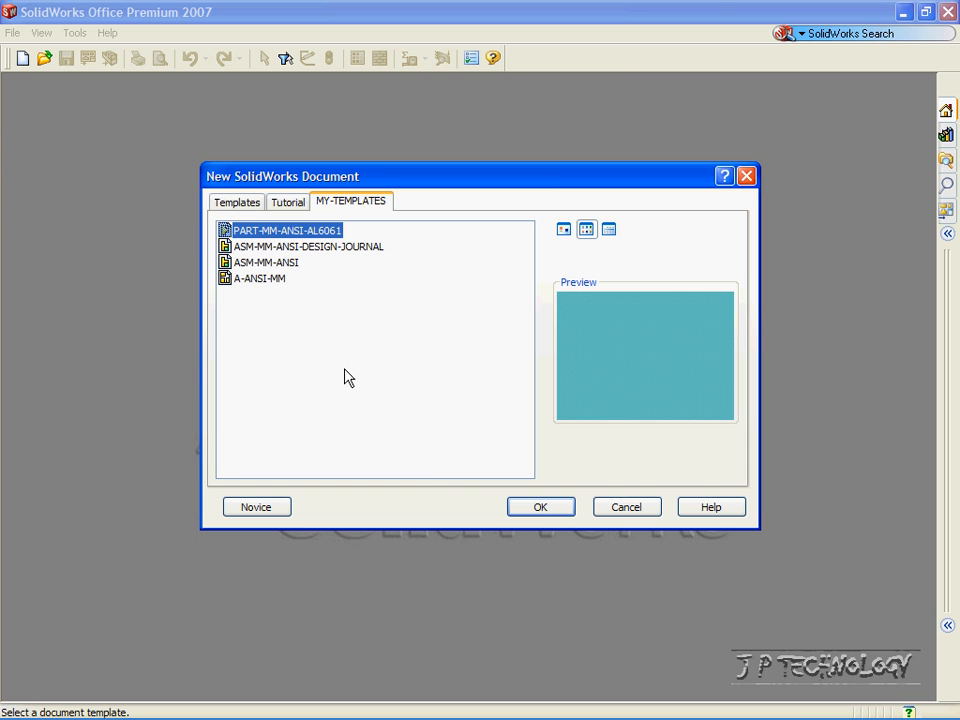
Create the new part Part3 from the PART-MM-ANSI-AL6061 template.
{"action": "left_click", "coordinate": [539, 508]}
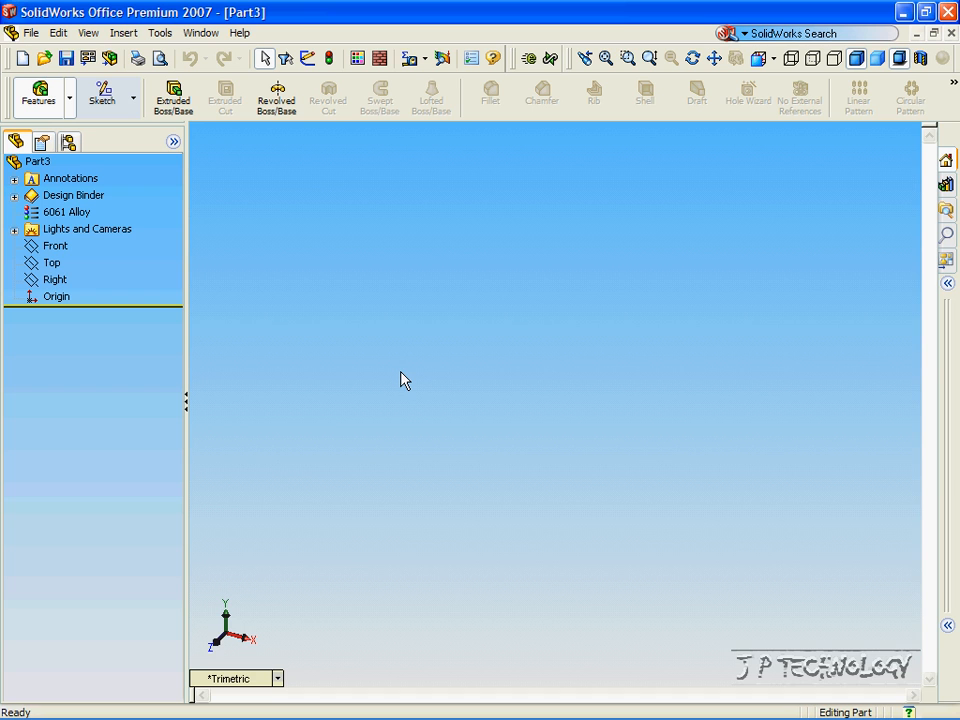
Sketch a rectangle from the origin on the Front plane, then start another sketch.
{"action": "left_click", "coordinate": [112, 108]}
{"action": "left_click", "coordinate": [60, 245]}
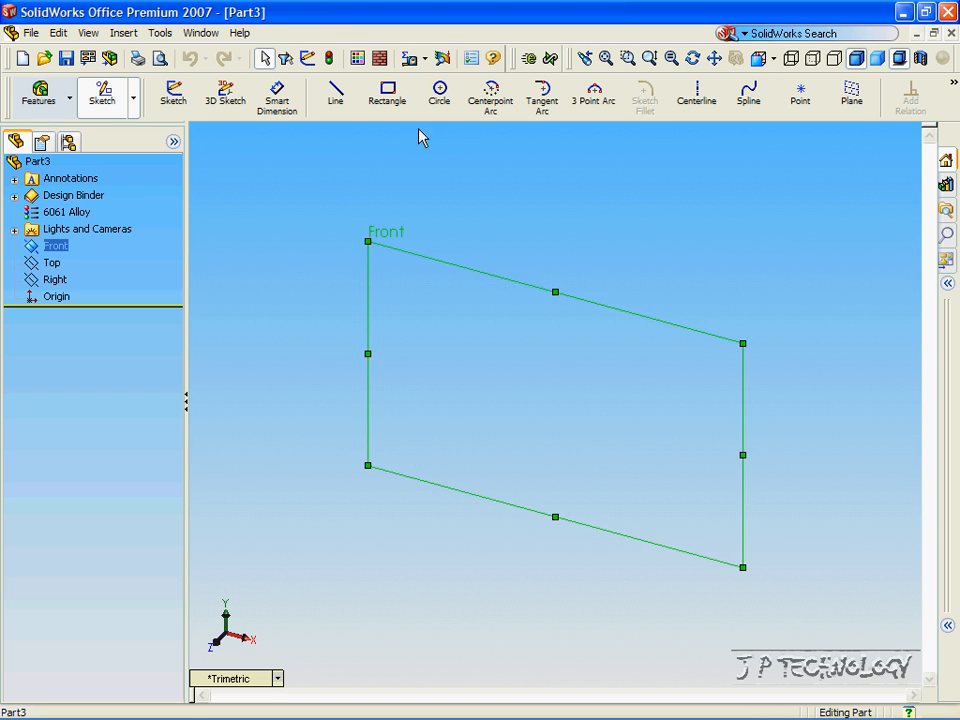
{"action": "left_click", "coordinate": [387, 97]}
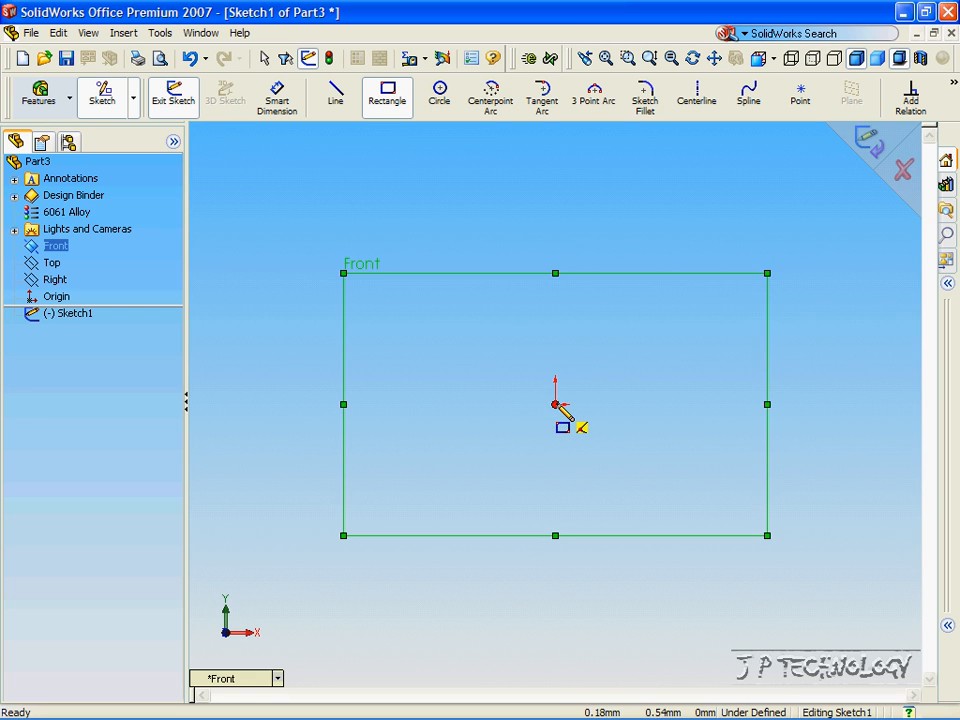
{"action": "left_click_drag", "start_coordinate": [556, 404], "coordinate": [824, 270]}
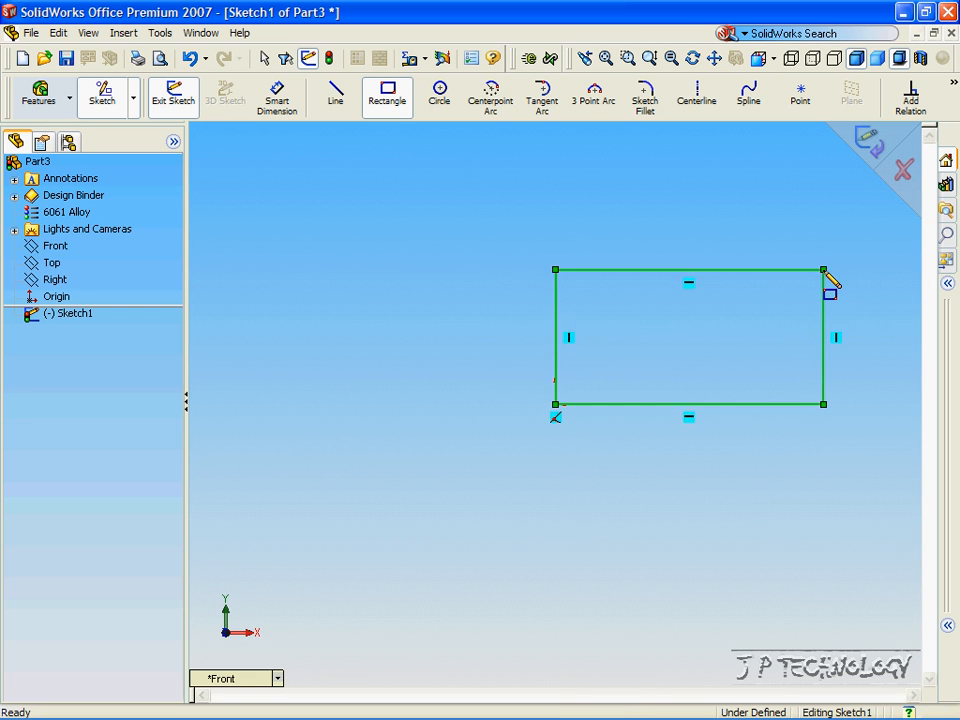
{"action": "left_click", "coordinate": [870, 140]}
{"action": "left_click", "coordinate": [87, 233]}
{"action": "left_click", "coordinate": [173, 102]}
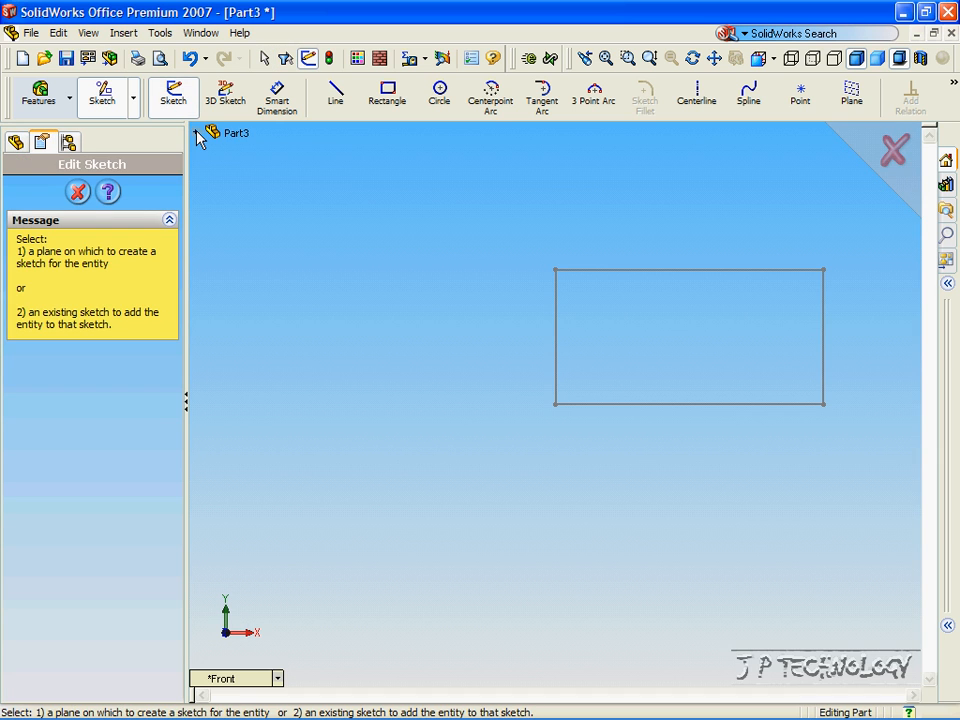
Switch to isometric view and place the new sketch on the Top plane.
{"action": "left_click", "coordinate": [198, 134]}
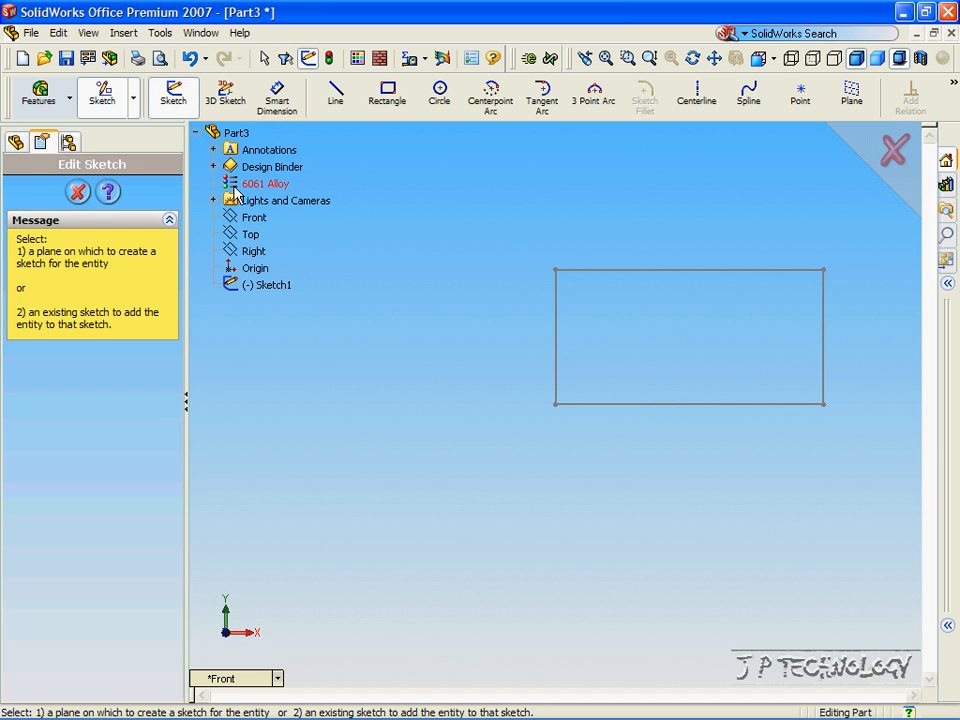
{"action": "left_click", "coordinate": [243, 686]}
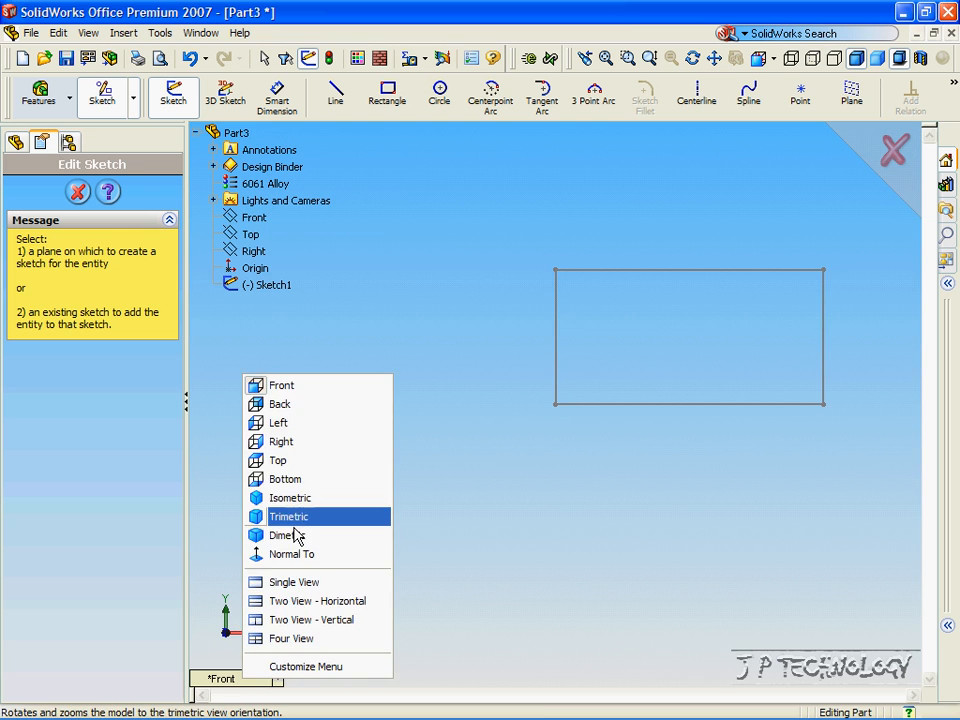
{"action": "left_click", "coordinate": [300, 497]}
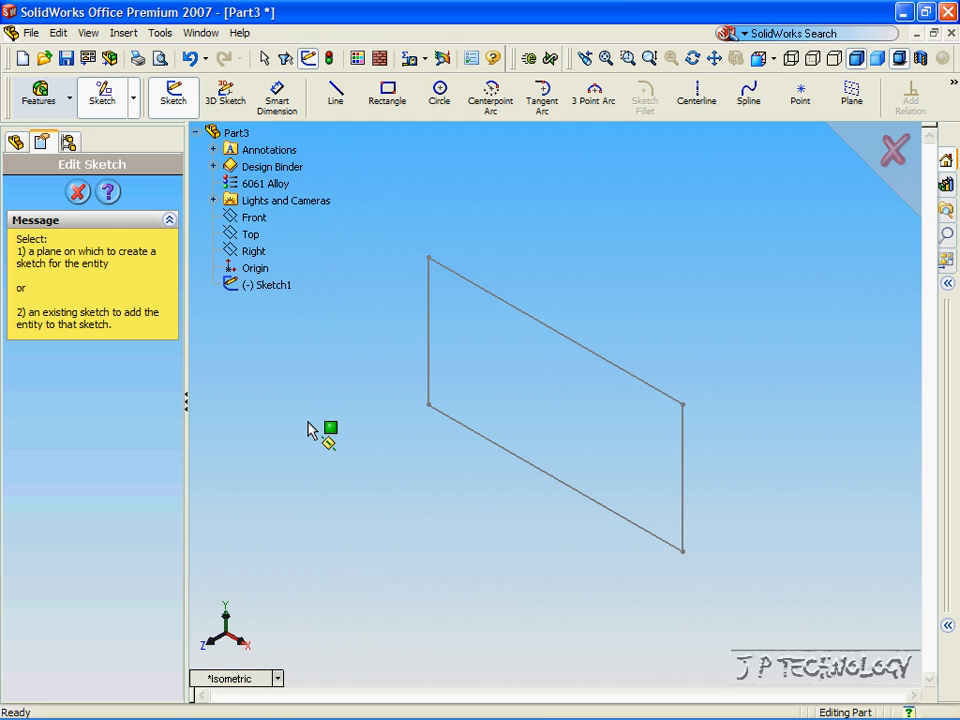
{"action": "left_click", "coordinate": [250, 234]}
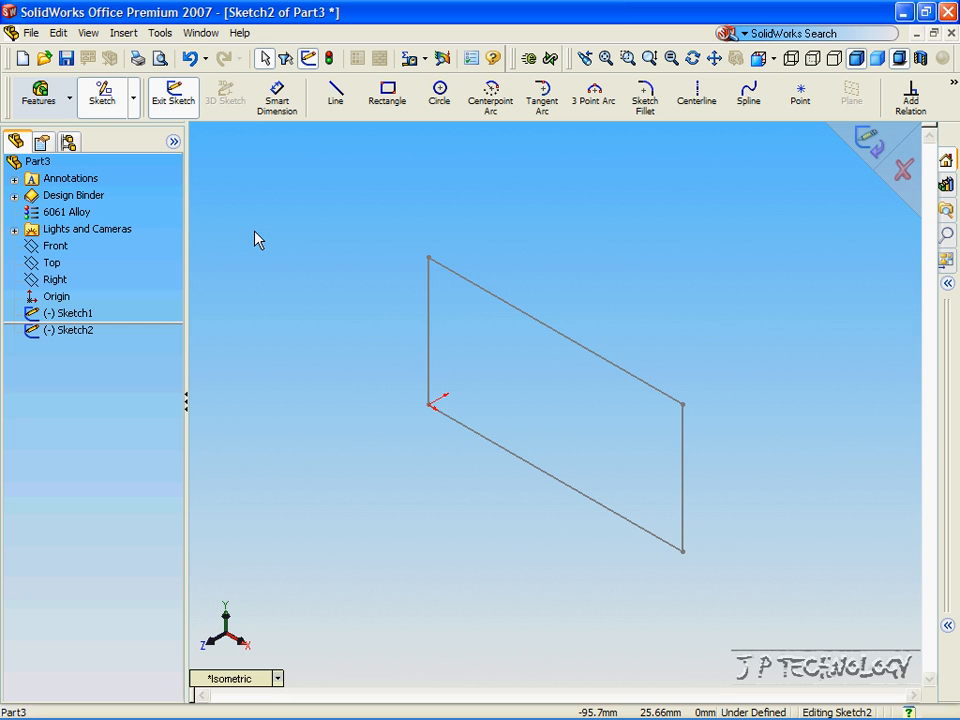
Draw a two-segment line path starting at the rectangle's origin corner and exit the sketch.
{"action": "left_click", "coordinate": [345, 103]}
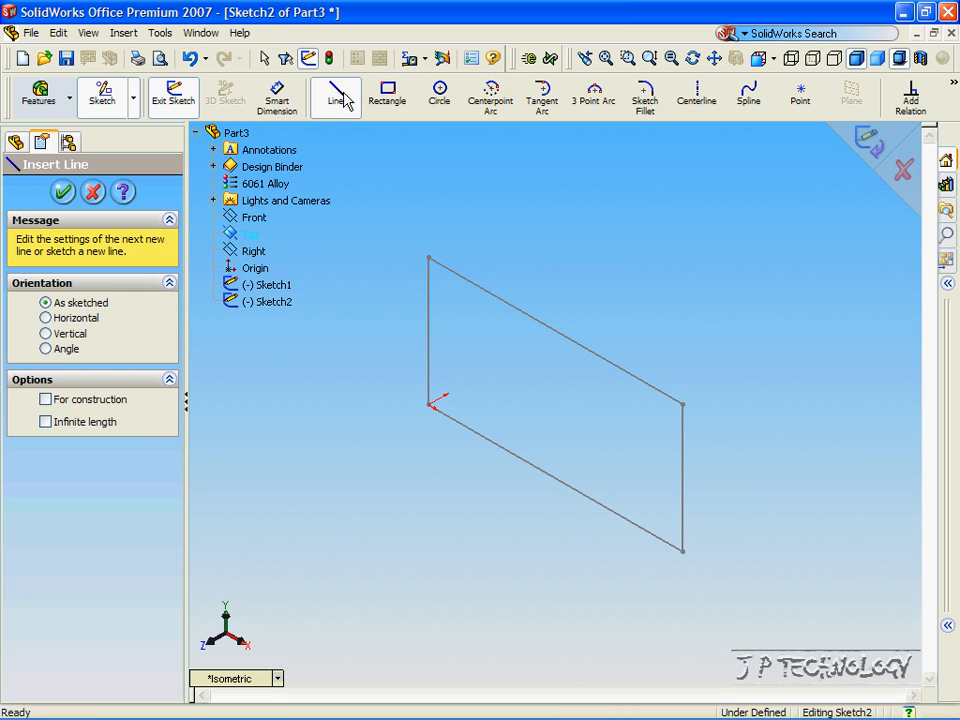
{"action": "left_click", "coordinate": [429, 405]}
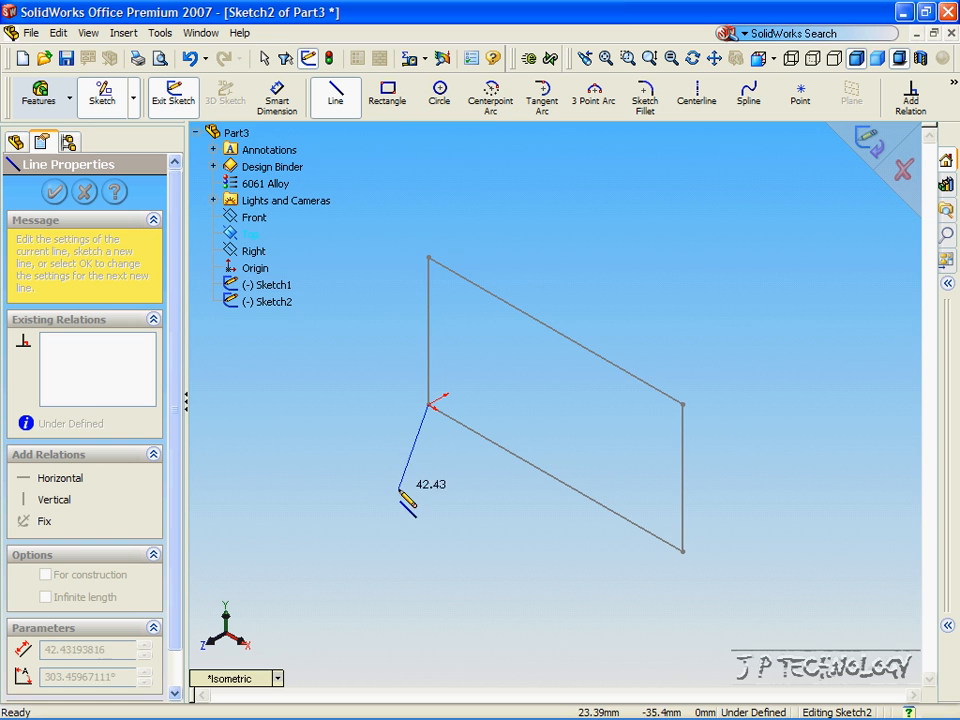
{"action": "left_click", "coordinate": [337, 486]}
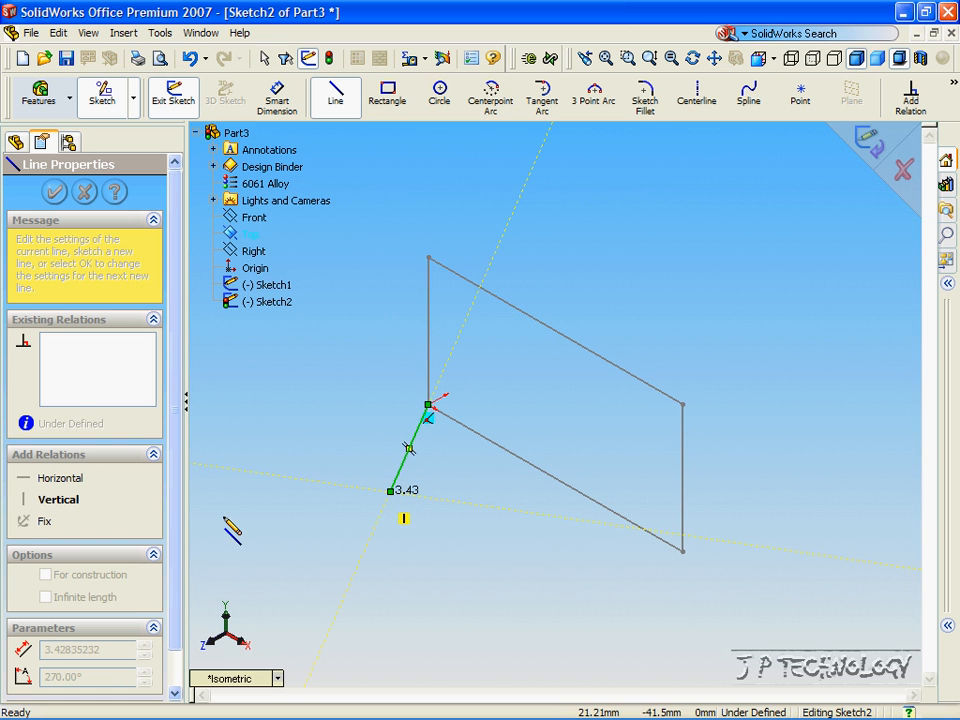
{"action": "double_click", "coordinate": [219, 516]}
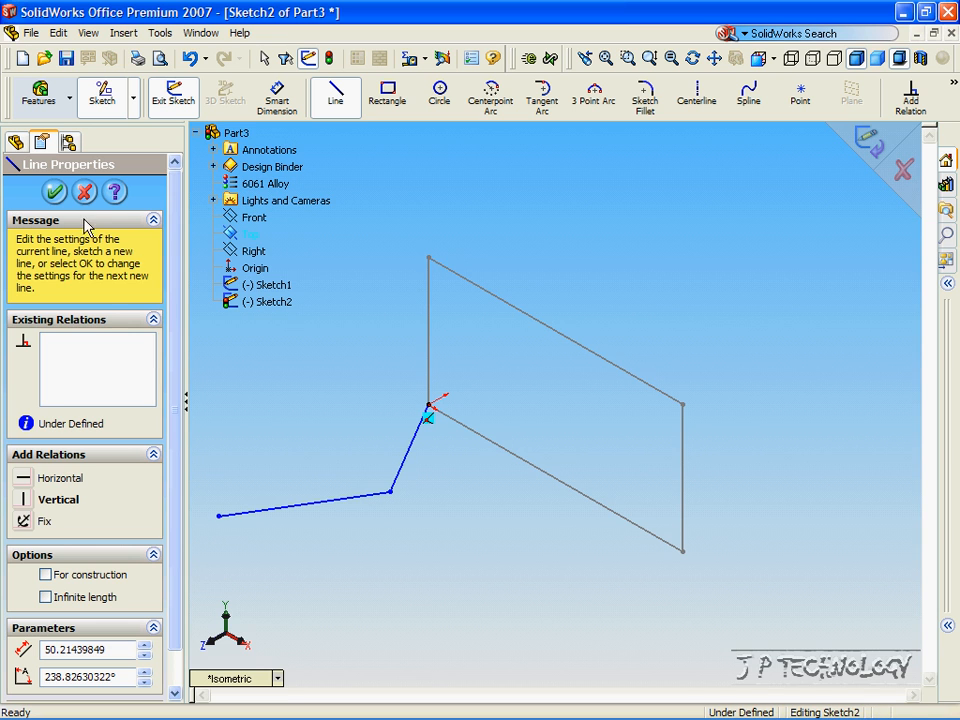
{"action": "left_click", "coordinate": [55, 191]}
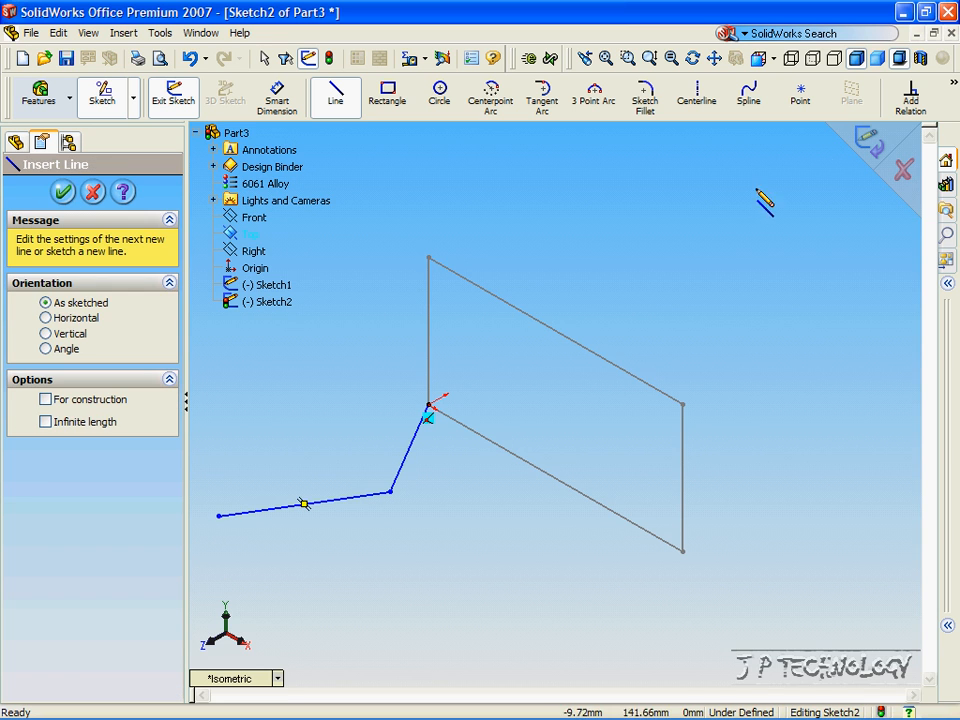
{"action": "left_click", "coordinate": [870, 145]}
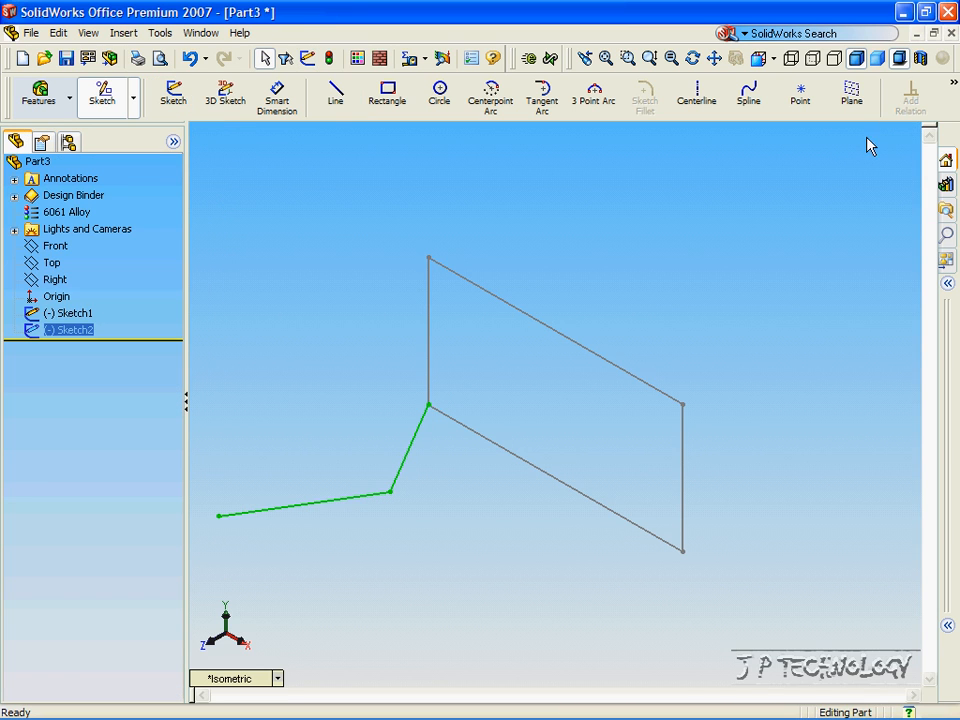
{"action": "left_click", "coordinate": [40, 95]}
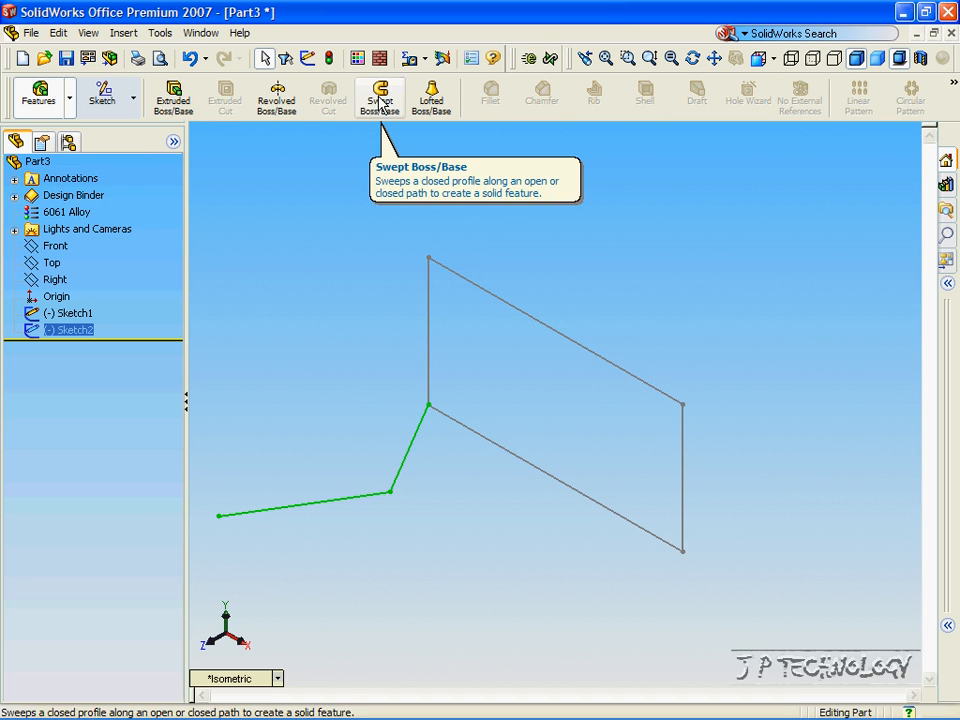
Sweep the Sketch1 rectangle profile along the Sketch2 path to create Sweep1.
{"action": "left_click", "coordinate": [380, 100]}
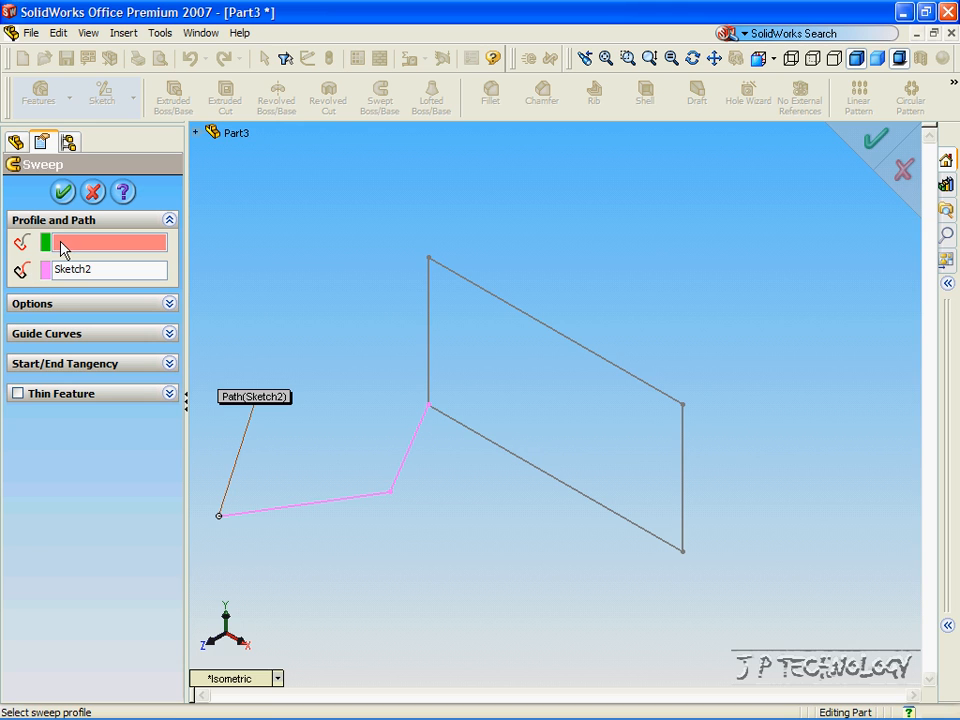
{"action": "left_click", "coordinate": [196, 132]}
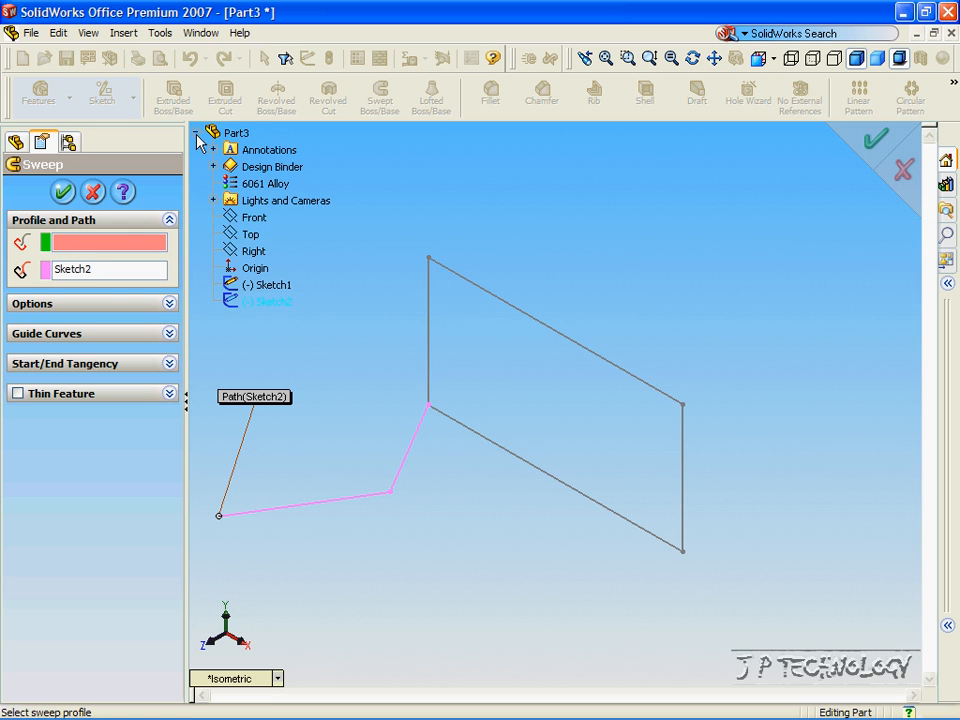
{"action": "left_click", "coordinate": [252, 288]}
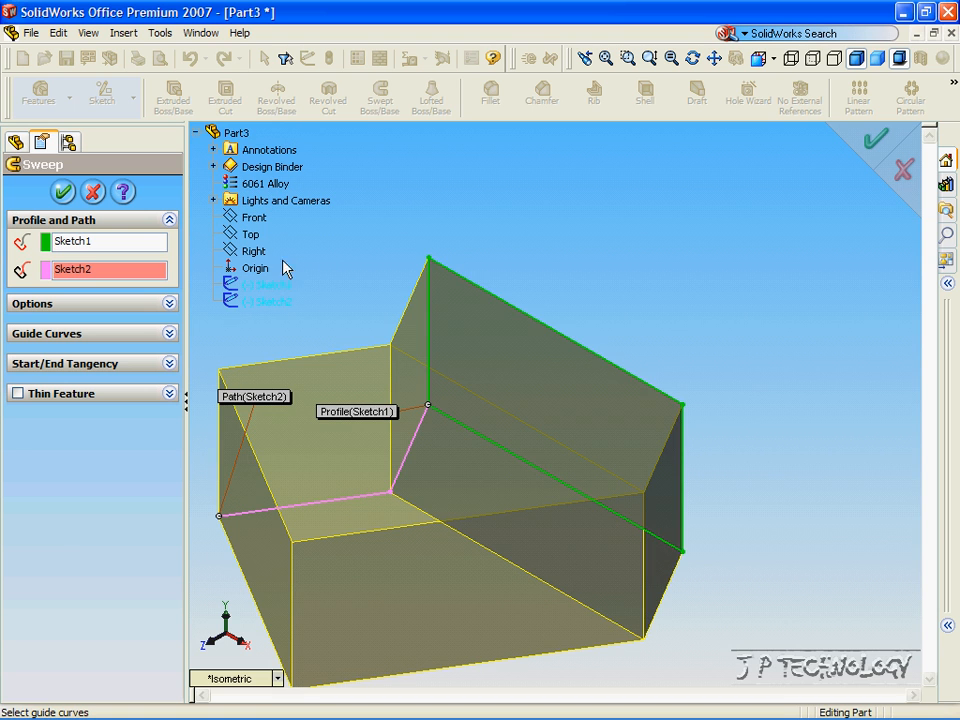
{"action": "scroll", "coordinate": [563, 287], "scroll_direction": "up", "scroll_amount": 4}
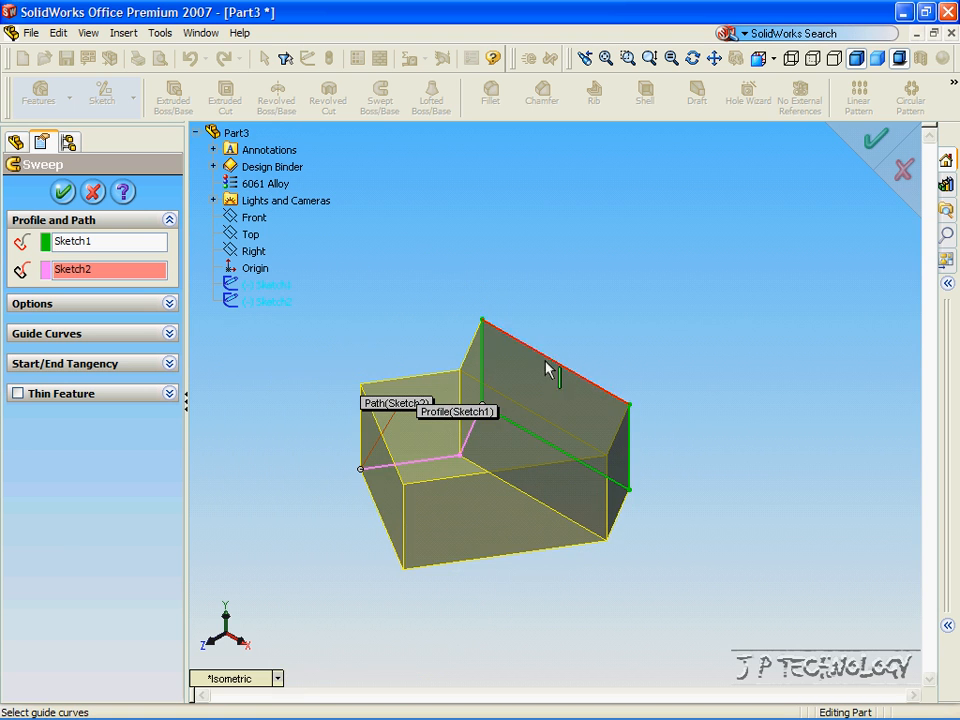
{"action": "middle_click_drag", "start_coordinate": [480, 447], "coordinate": [476, 338]}
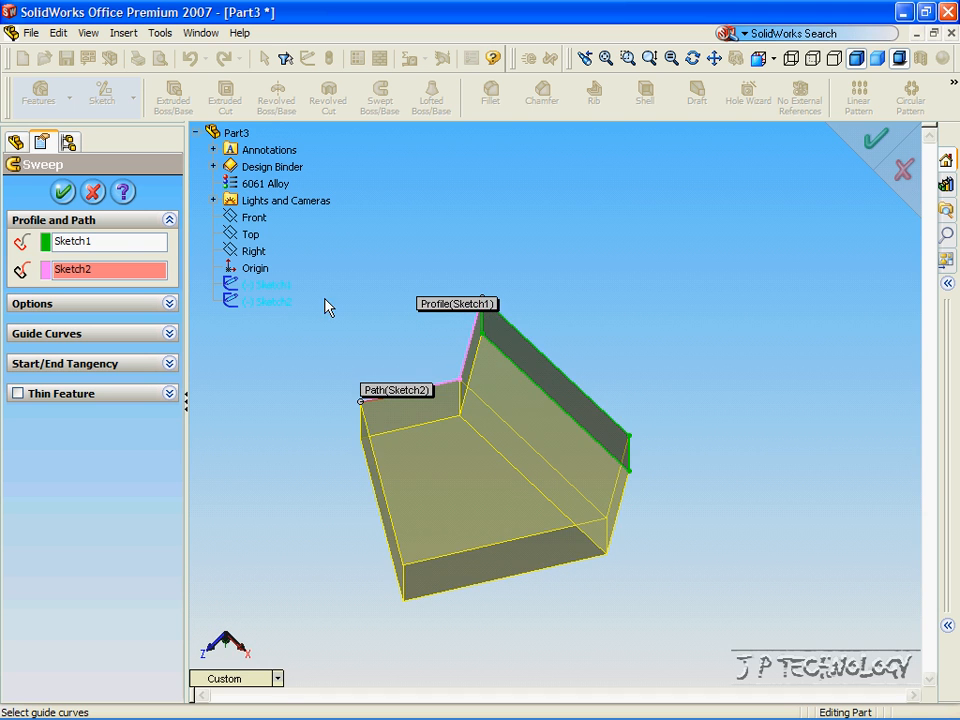
{"action": "left_click", "coordinate": [62, 191]}
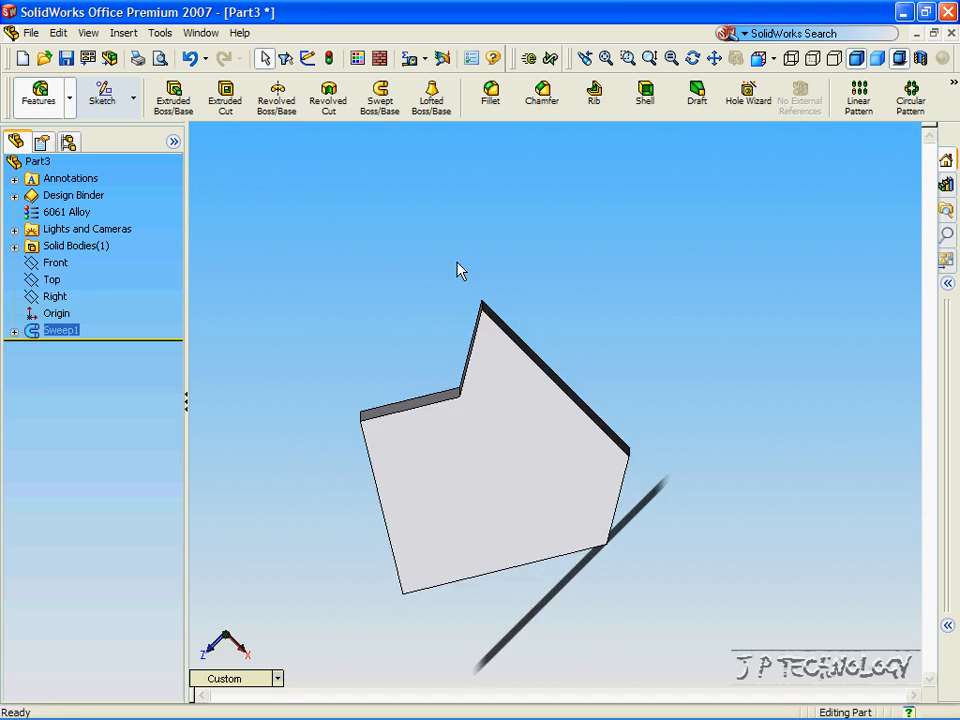
Expand Sweep1 and highlight its Sketch1 profile and Sketch2 path on the model.
{"action": "key", "text": "Up"}
{"action": "key", "text": "Up"}
{"action": "key", "text": "Up"}
{"action": "key", "text": "Up"}
{"action": "key", "text": "Up"}
{"action": "key", "text": "Down"}
{"action": "key", "text": "Down"}
{"action": "key", "text": "Down"}
{"action": "key", "text": "Down"}
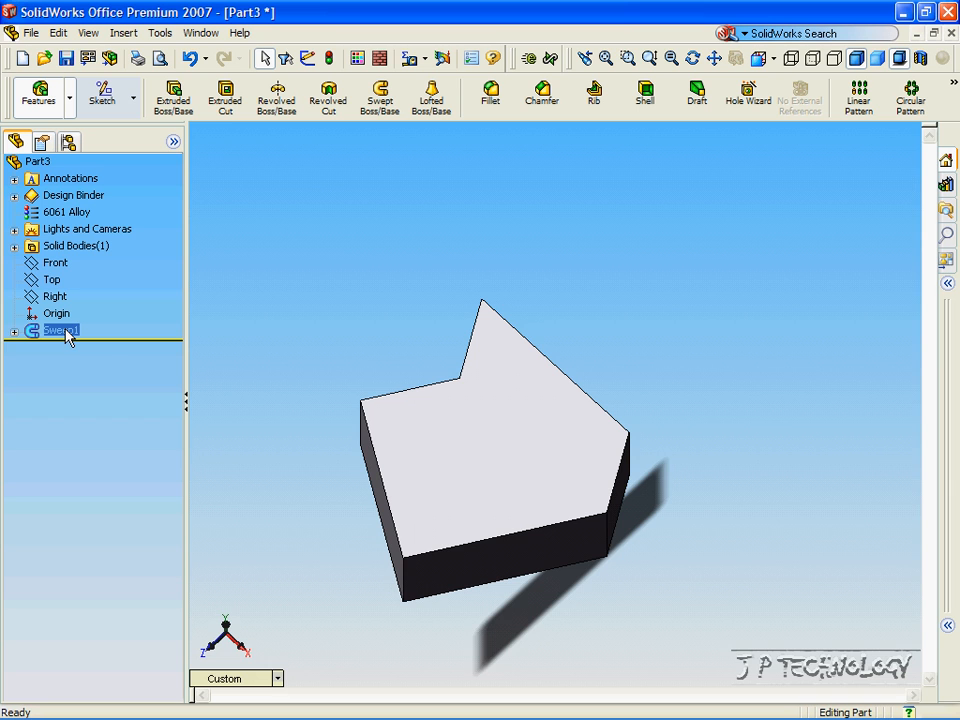
{"action": "left_click", "coordinate": [14, 331]}
{"action": "left_click", "coordinate": [81, 348]}
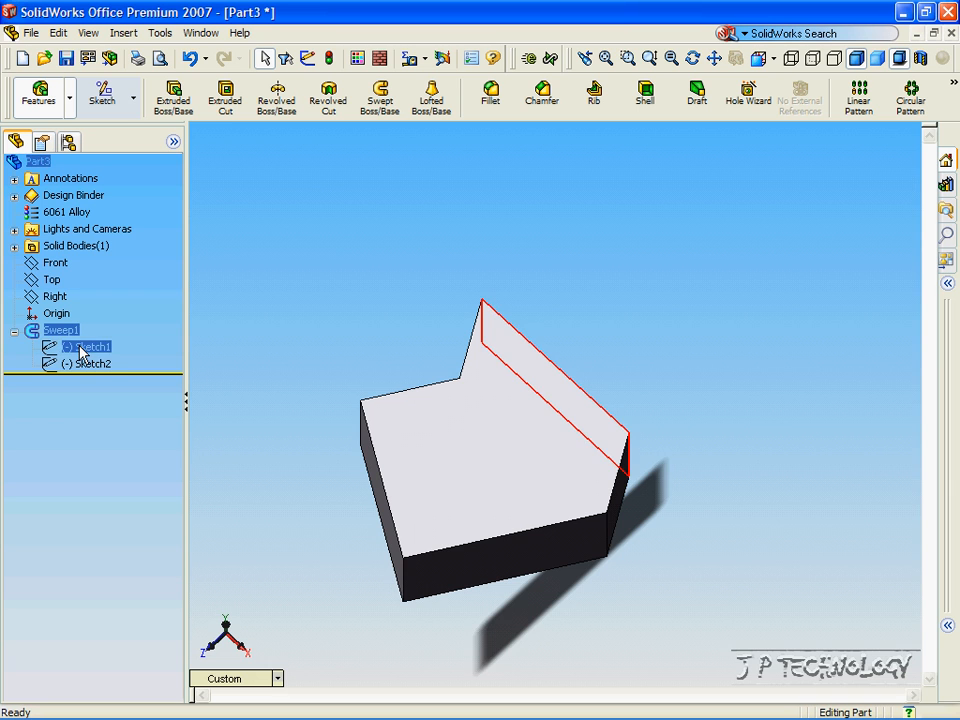
{"action": "left_click", "coordinate": [78, 364]}
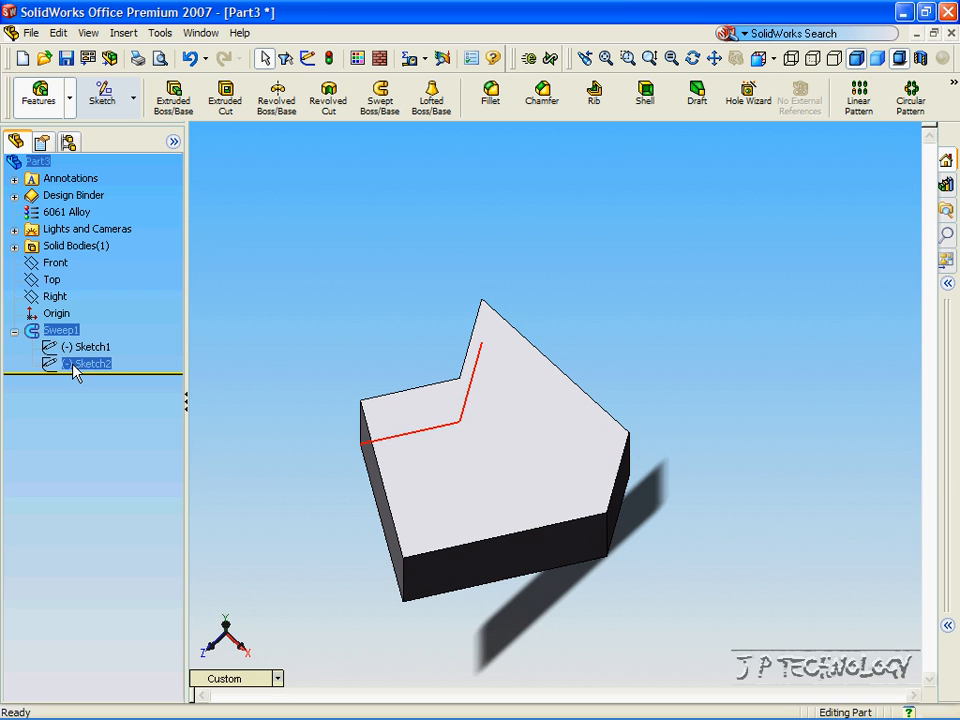
{"action": "right_click", "coordinate": [75, 368]}
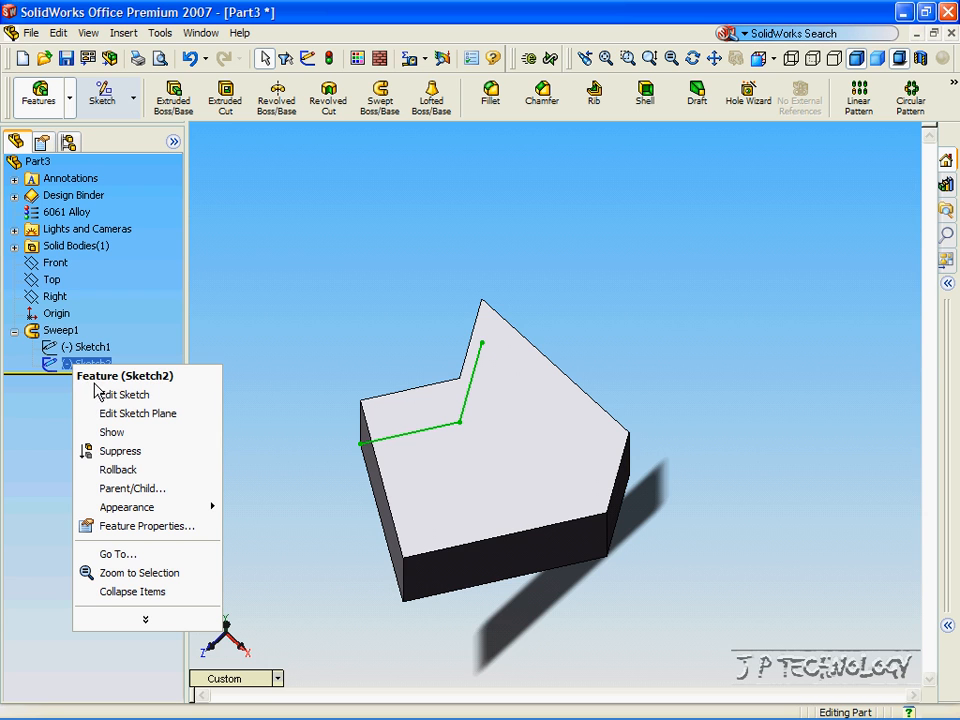
Extend the Sketch2 path with horizontal, vertical and long diagonal line segments.
{"action": "left_click", "coordinate": [102, 396]}
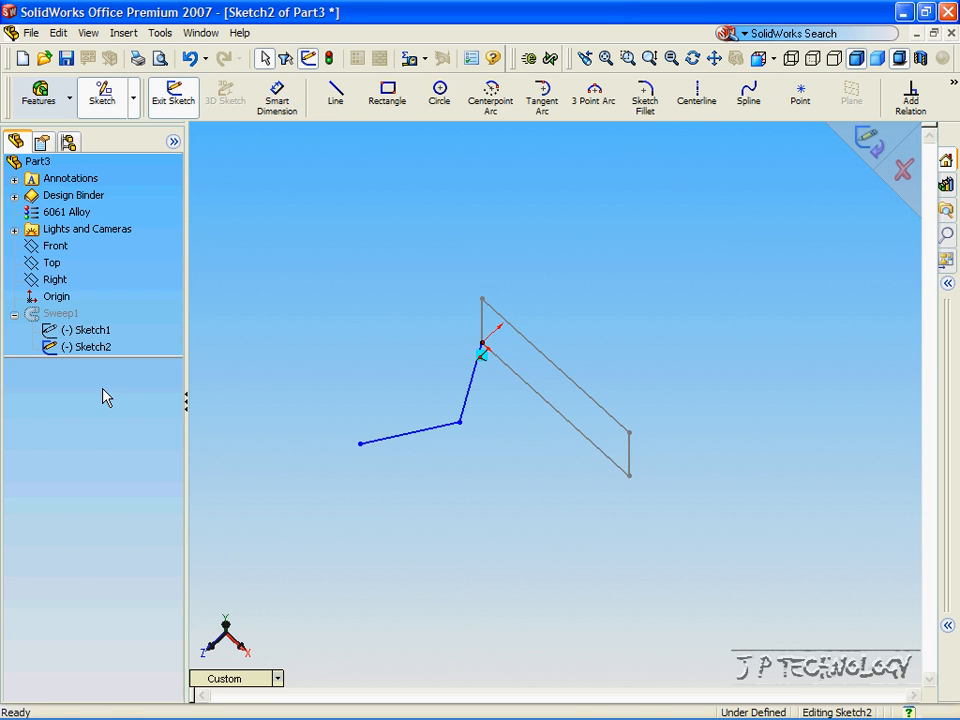
{"action": "left_click", "coordinate": [337, 97]}
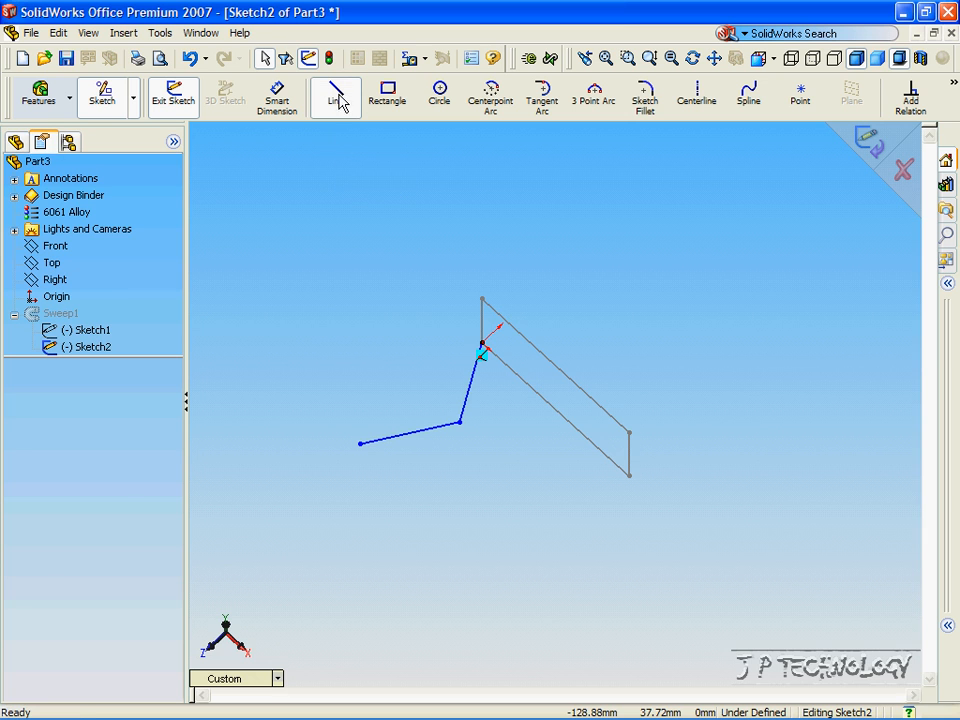
{"action": "left_click", "coordinate": [360, 443]}
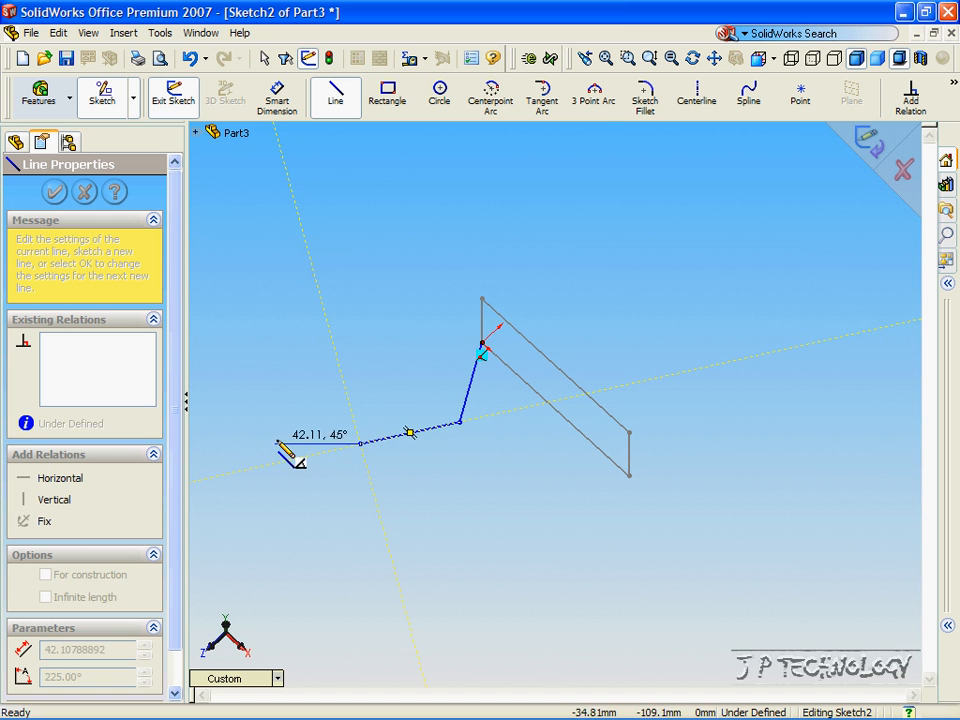
{"action": "left_click", "coordinate": [209, 438]}
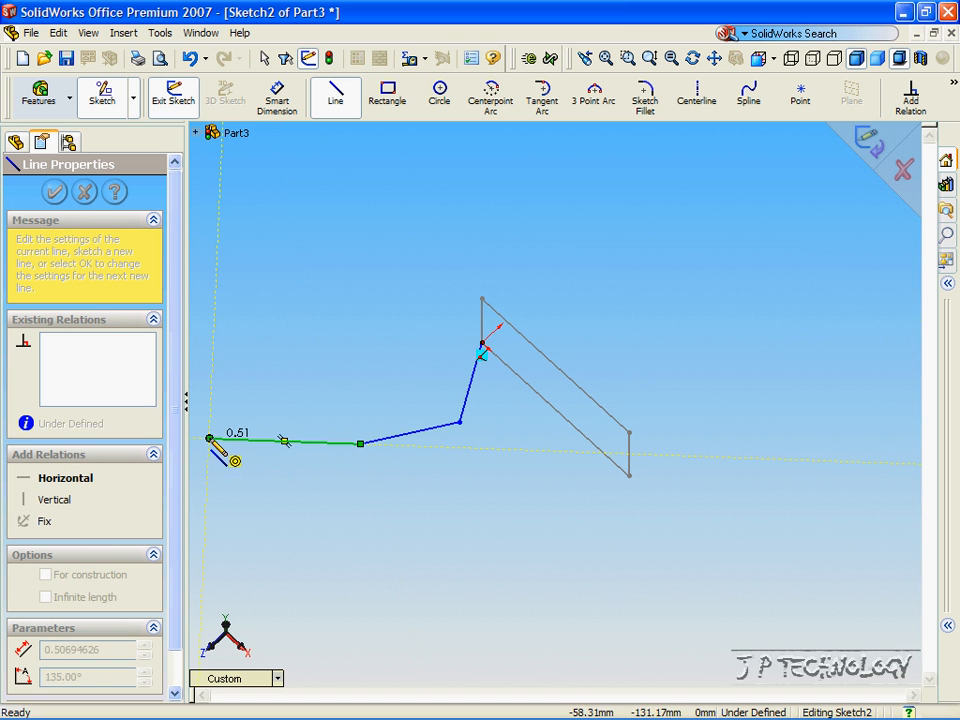
{"action": "left_click", "coordinate": [217, 257]}
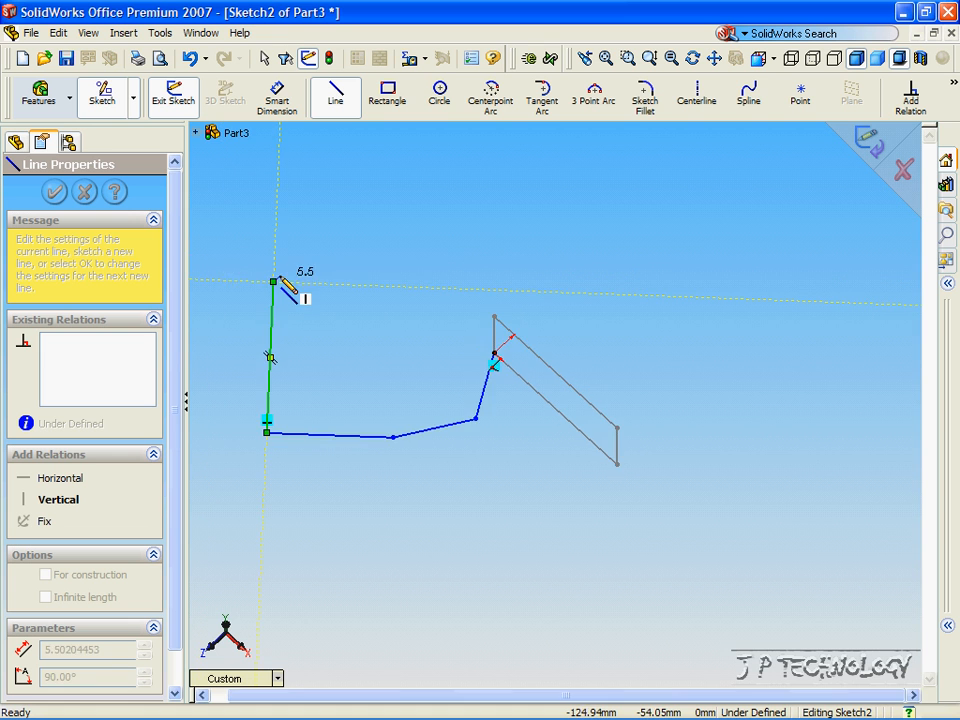
{"action": "key", "text": "z"}
{"action": "key", "text": "z"}
{"action": "key", "text": "z"}
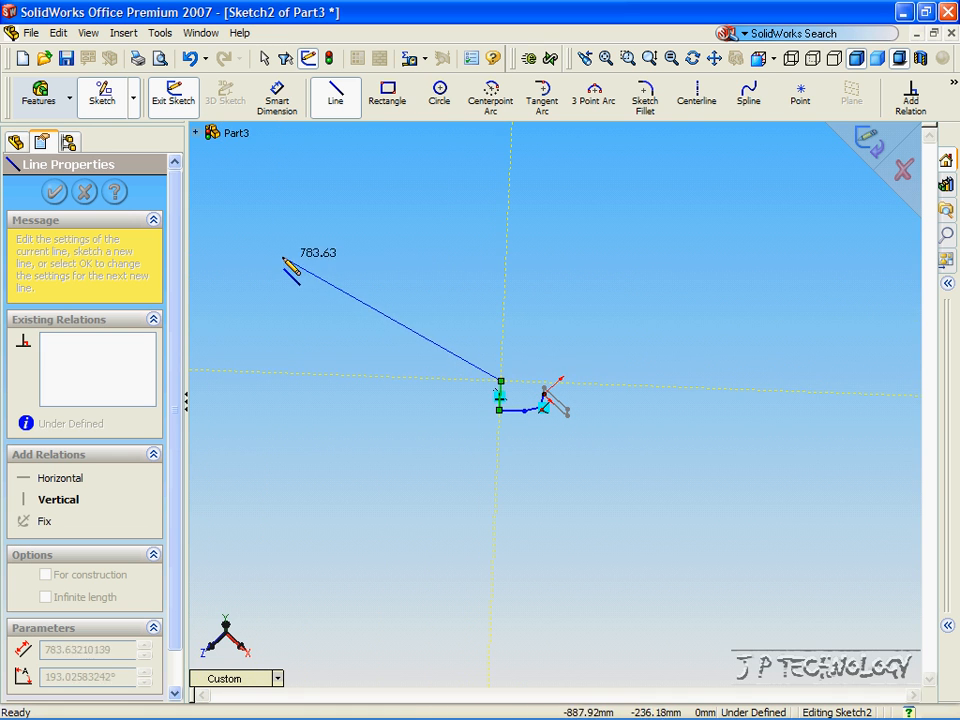
{"action": "left_click", "coordinate": [262, 244]}
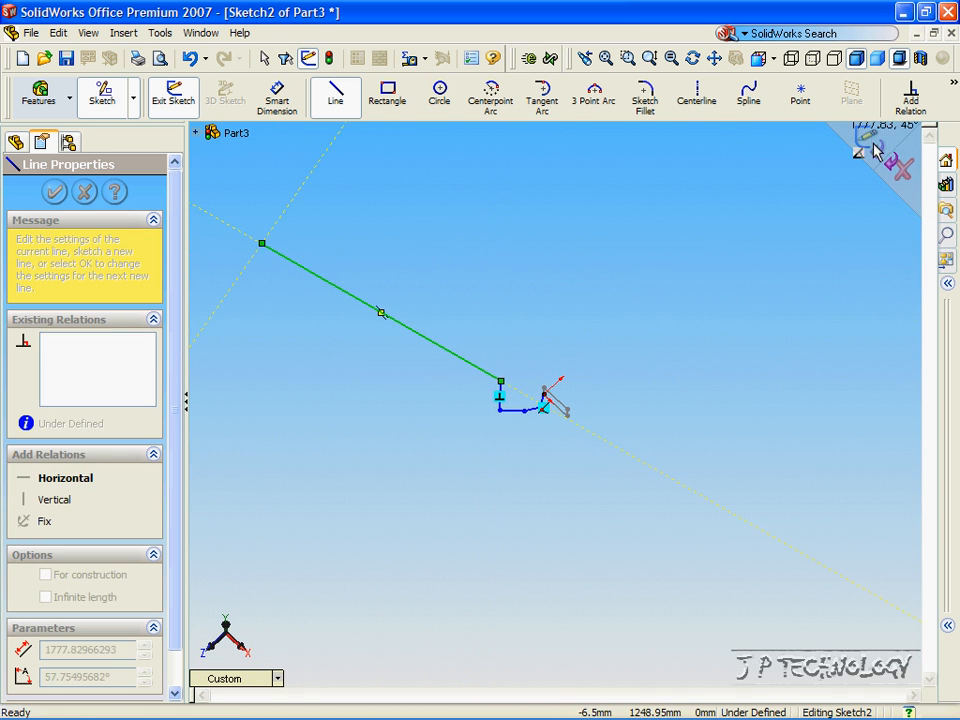
Exit the path sketch to rebuild Sweep1 and orbit to inspect the hooked bar.
{"action": "left_click", "coordinate": [868, 142]}
{"action": "middle_click_drag", "start_coordinate": [478, 326], "coordinate": [542, 450]}
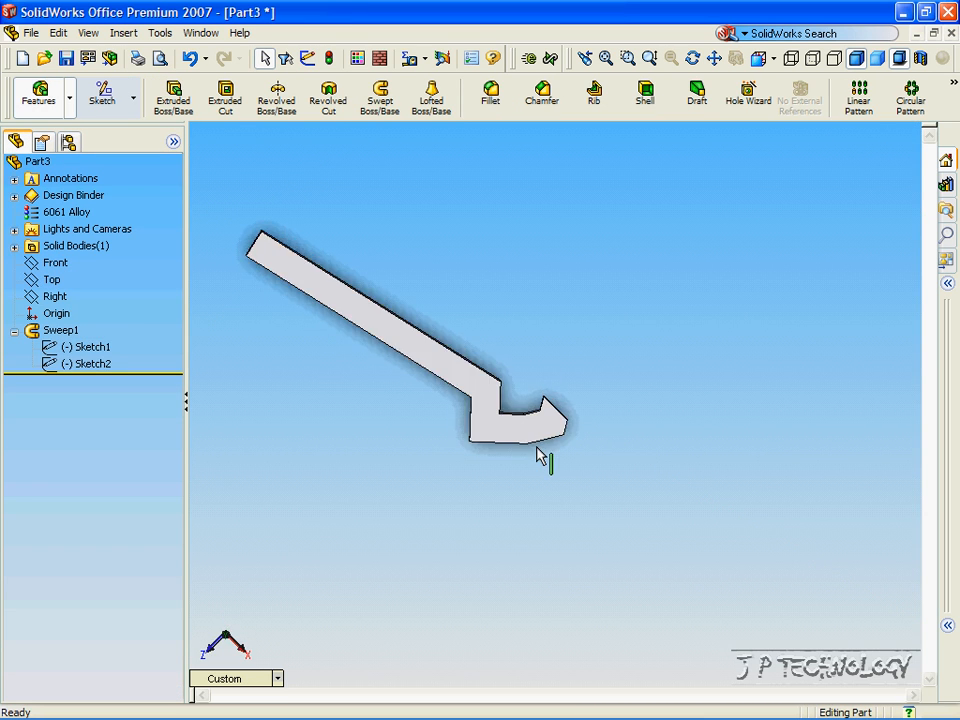
{"action": "middle_click_drag", "start_coordinate": [458, 352], "coordinate": [388, 374]}
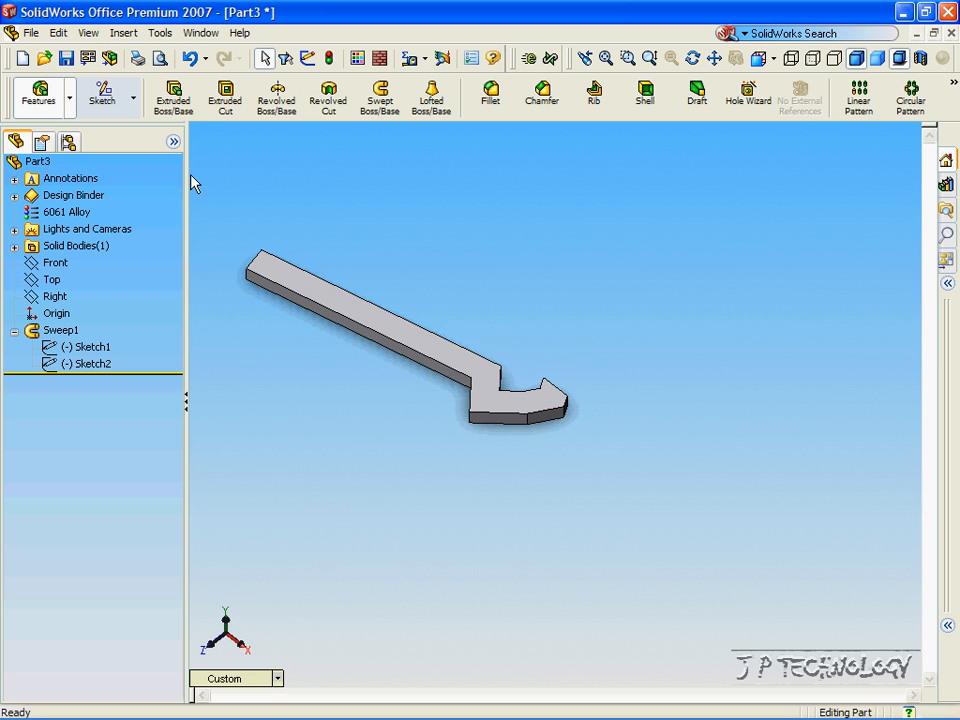
Create a new part, Part4, from the PART-MM-ANSI-AL6061 template.
{"action": "left_click", "coordinate": [31, 33]}
{"action": "left_click", "coordinate": [52, 56]}
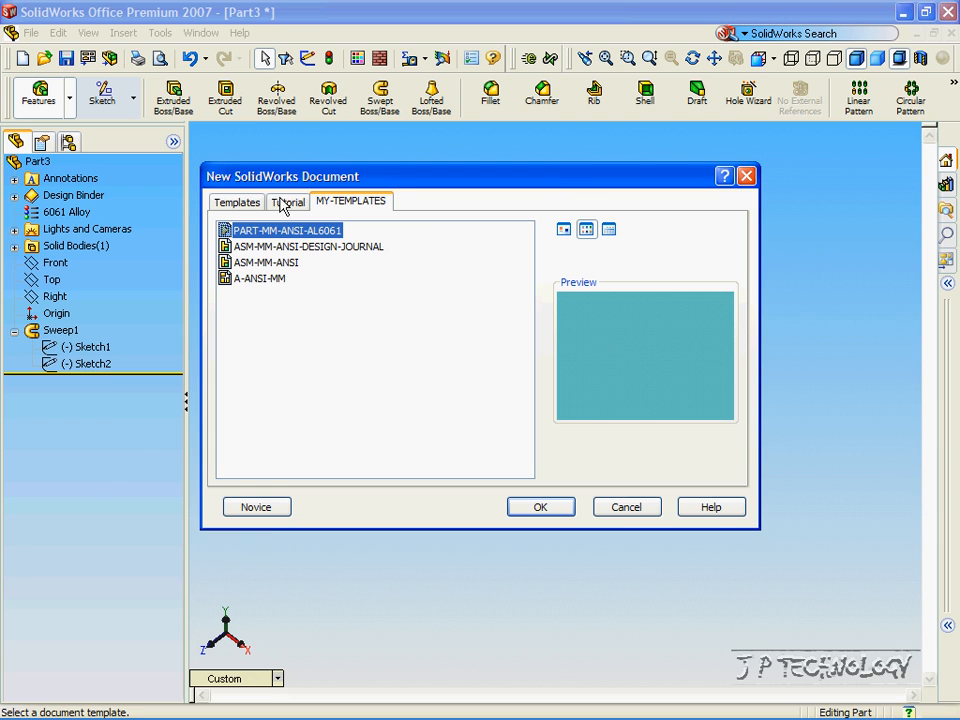
{"action": "left_click", "coordinate": [528, 512]}
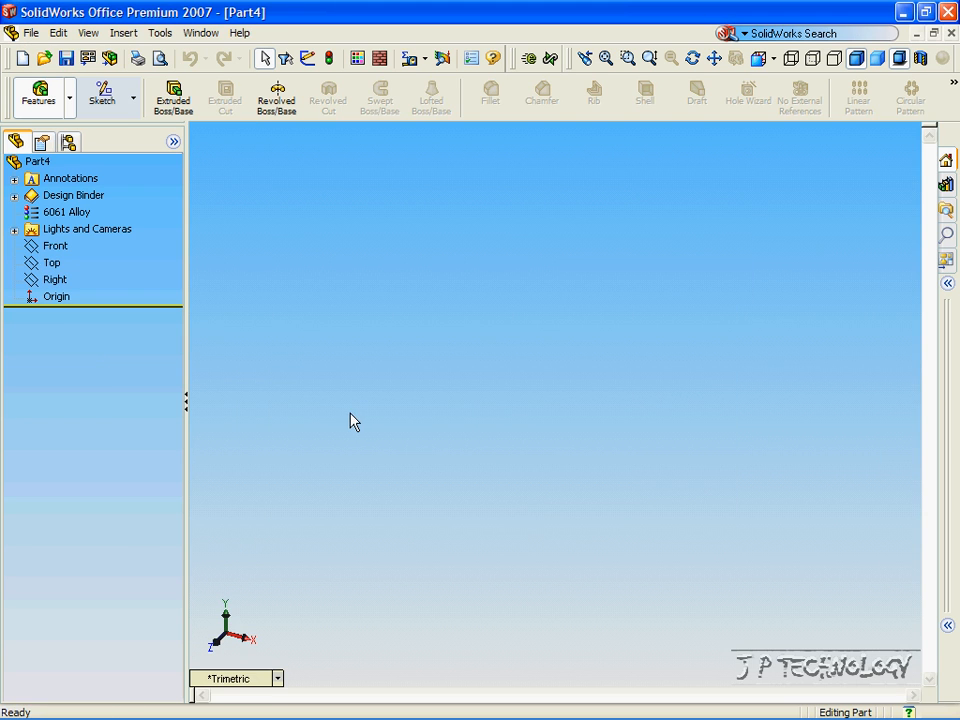
{"action": "left_click", "coordinate": [101, 97]}
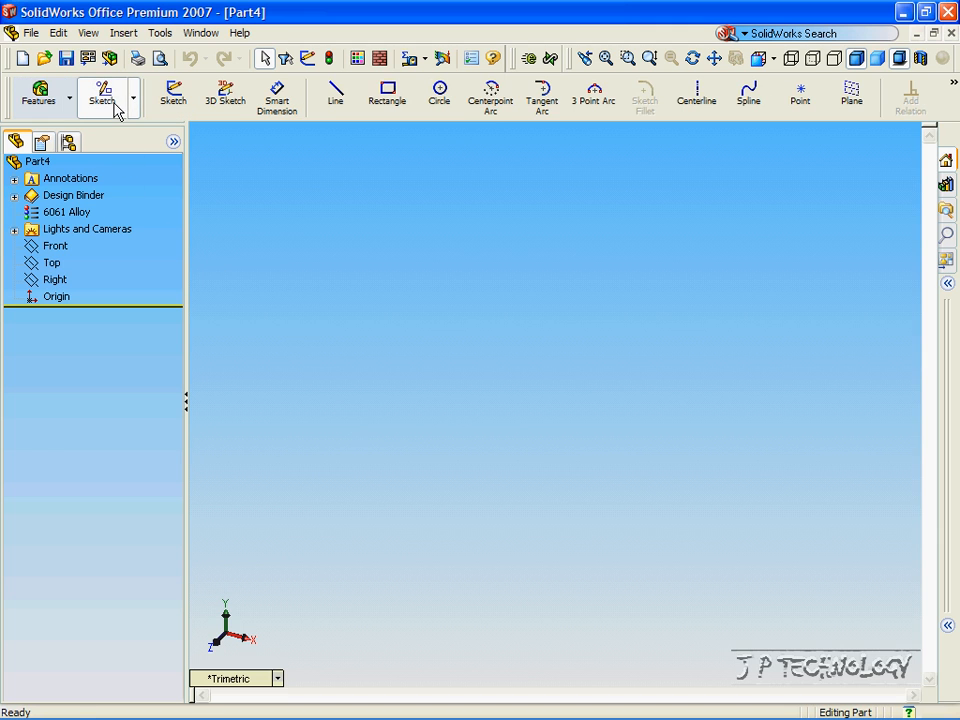
Sketch a circle of radius about 64.27 left of the origin on the Front plane, then view isometric.
{"action": "left_click", "coordinate": [55, 246]}
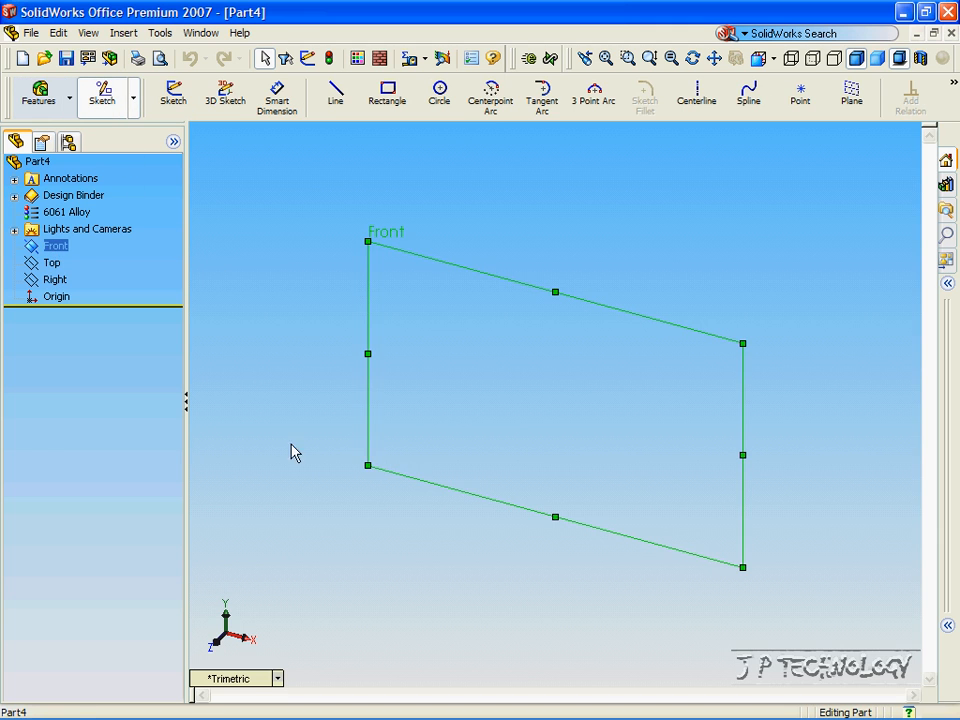
{"action": "left_click", "coordinate": [244, 683]}
{"action": "left_click", "coordinate": [284, 382]}
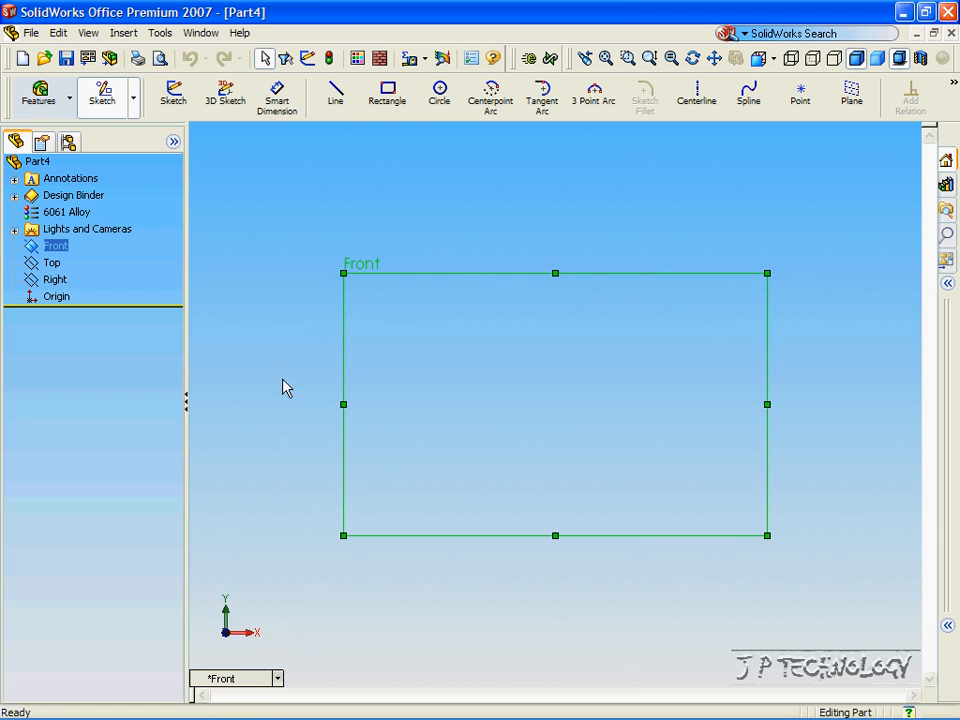
{"action": "left_click", "coordinate": [438, 105]}
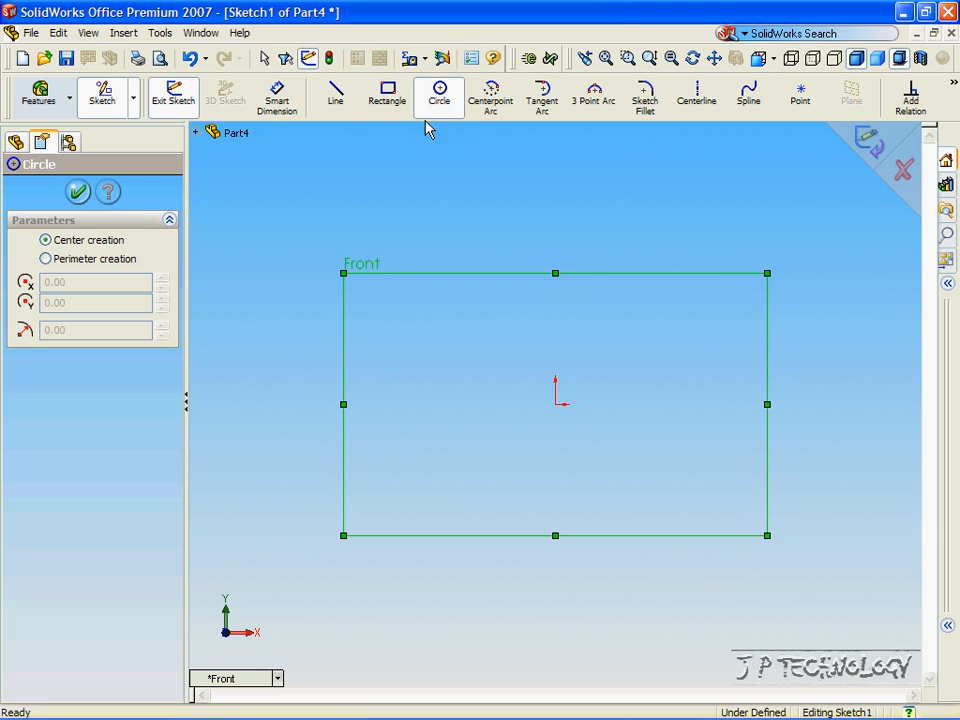
{"action": "left_click", "coordinate": [388, 404]}
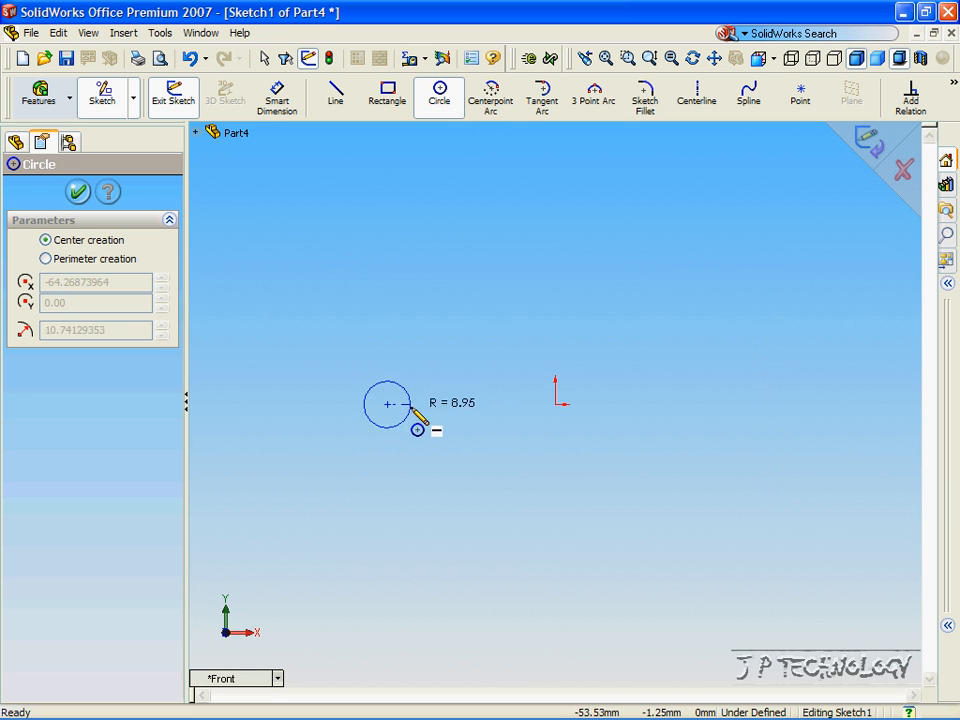
{"action": "left_click", "coordinate": [556, 404]}
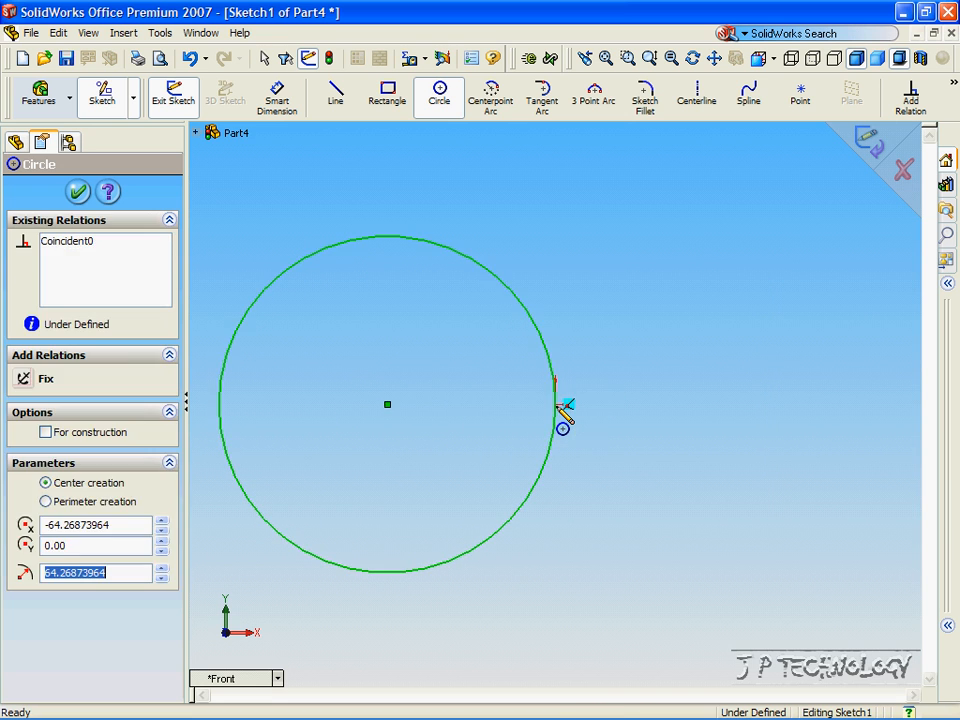
{"action": "left_click", "coordinate": [78, 193]}
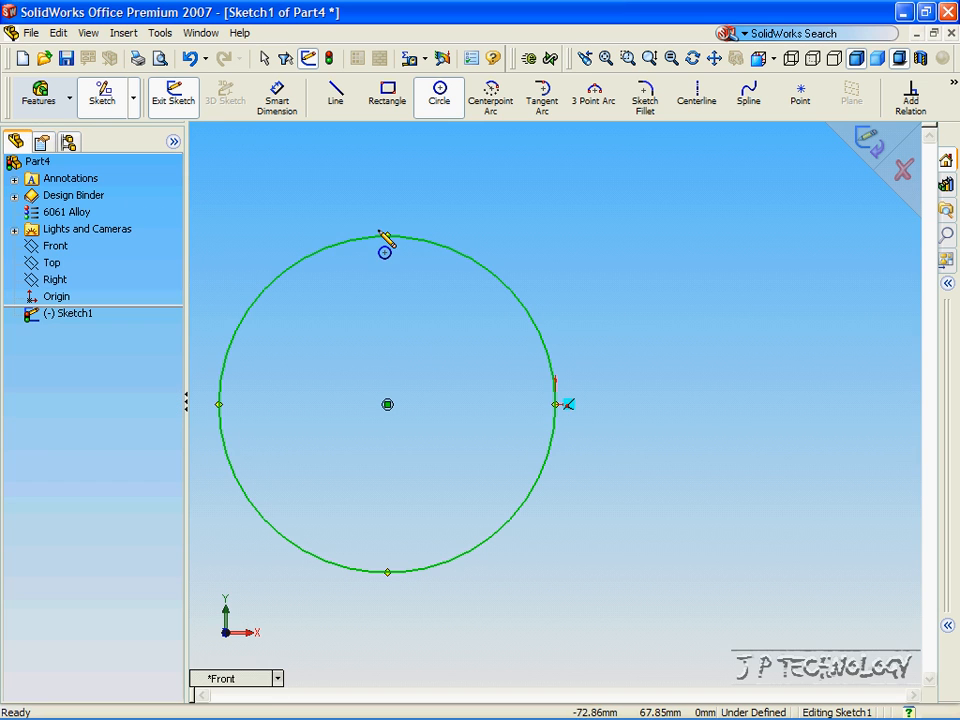
{"action": "left_click", "coordinate": [865, 143]}
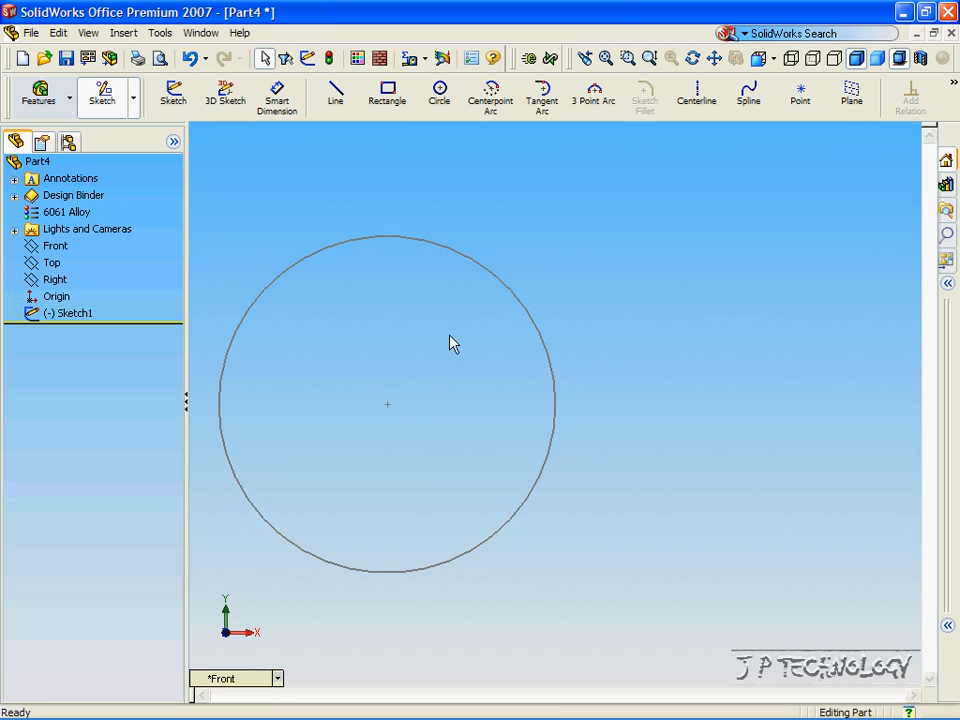
{"action": "left_click", "coordinate": [268, 683]}
{"action": "left_click", "coordinate": [316, 508]}
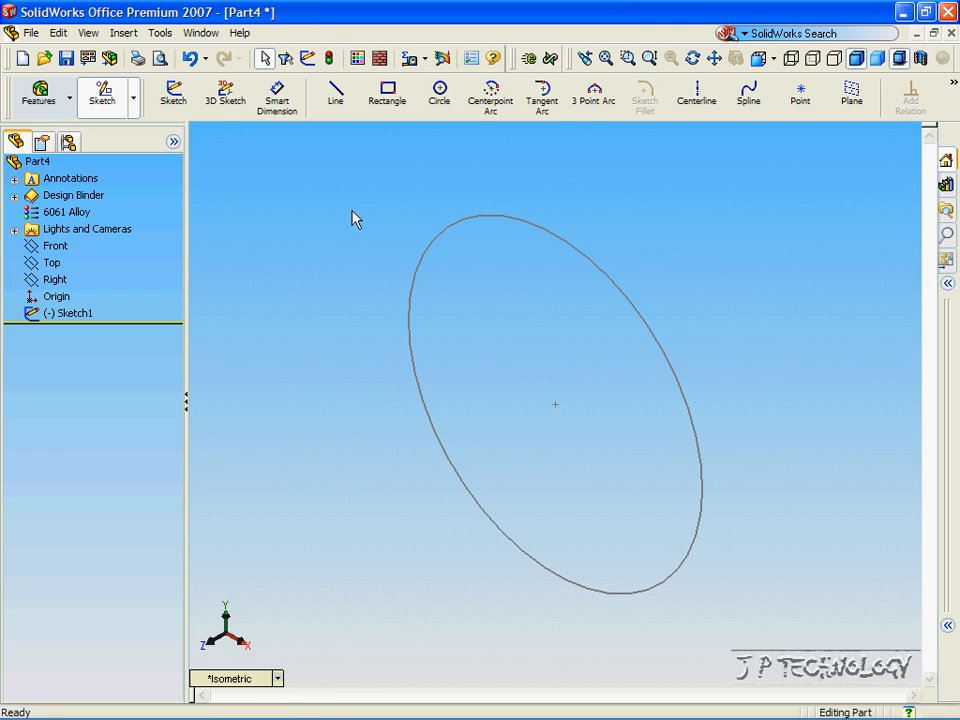
Start a line sketch on the Top plane, view it from above, and tilt to check the circle.
{"action": "left_click", "coordinate": [336, 96]}
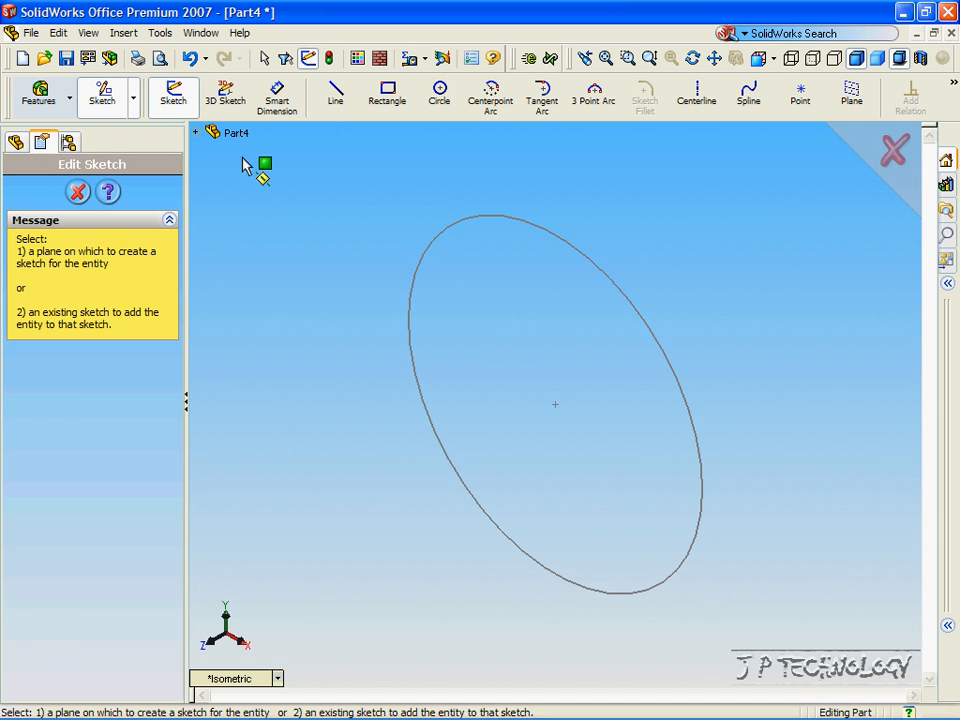
{"action": "left_click", "coordinate": [196, 132]}
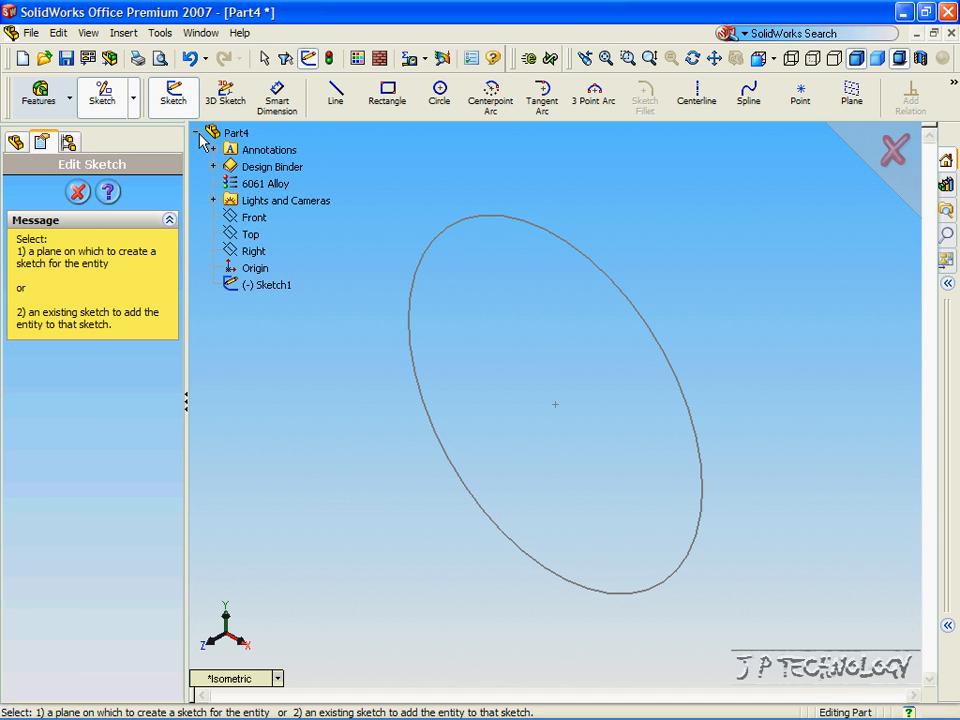
{"action": "left_click", "coordinate": [250, 234]}
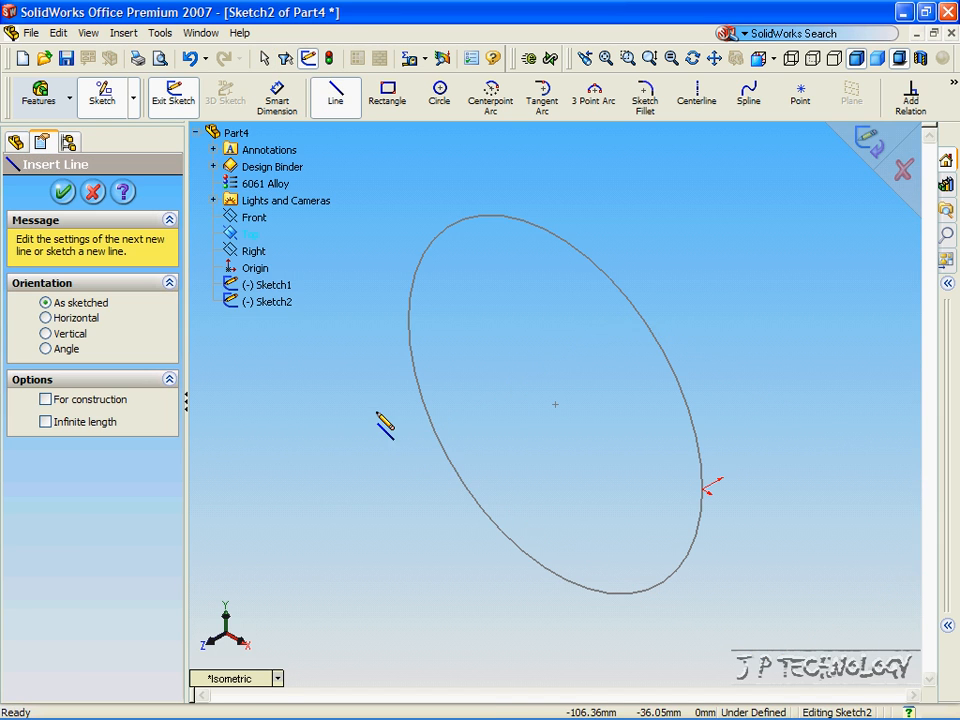
{"action": "left_click", "coordinate": [277, 678]}
{"action": "left_click", "coordinate": [290, 460]}
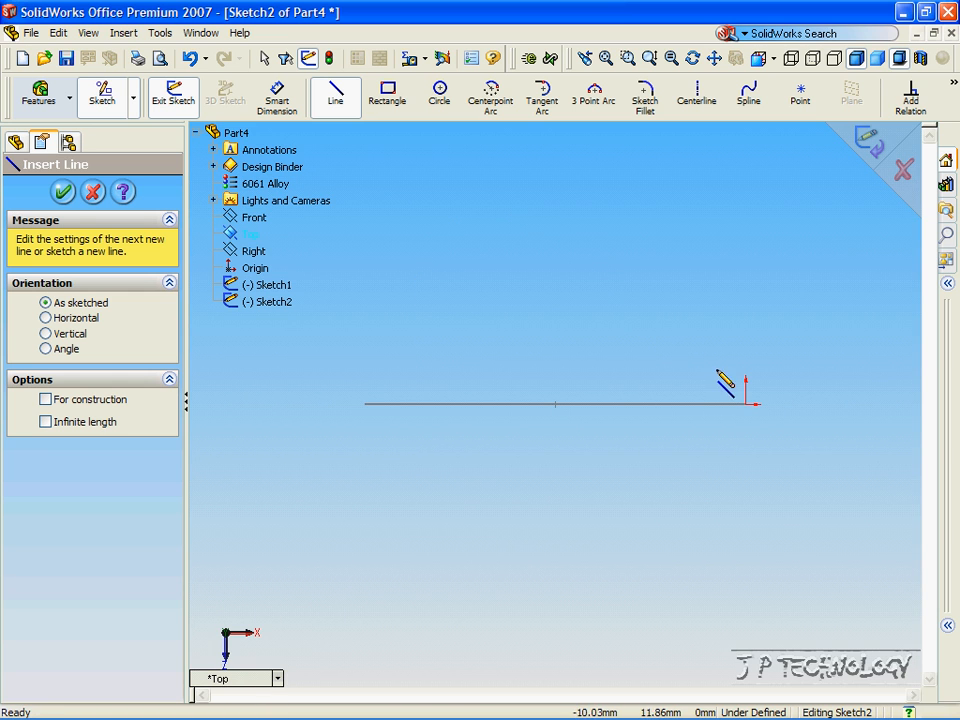
{"action": "key", "text": "Up"}
{"action": "key", "text": "Up"}
{"action": "key", "text": "Up"}
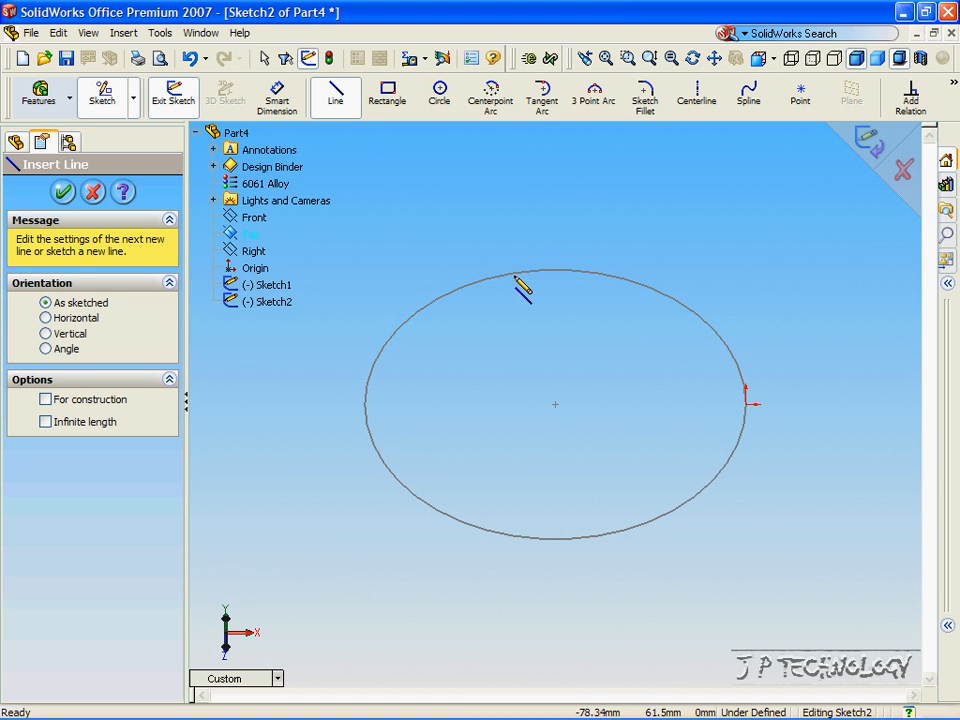
{"action": "key", "text": "Down"}
{"action": "key", "text": "Down"}
{"action": "key", "text": "Down"}
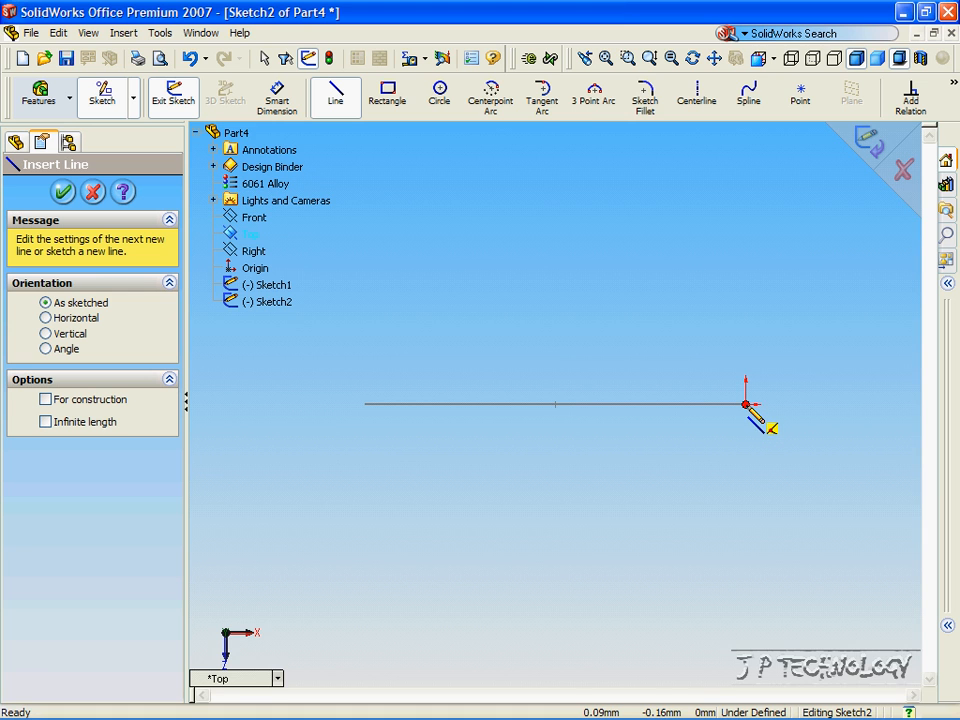
{"action": "key", "text": "Up"}
{"action": "key", "text": "Up"}
{"action": "key", "text": "Up"}
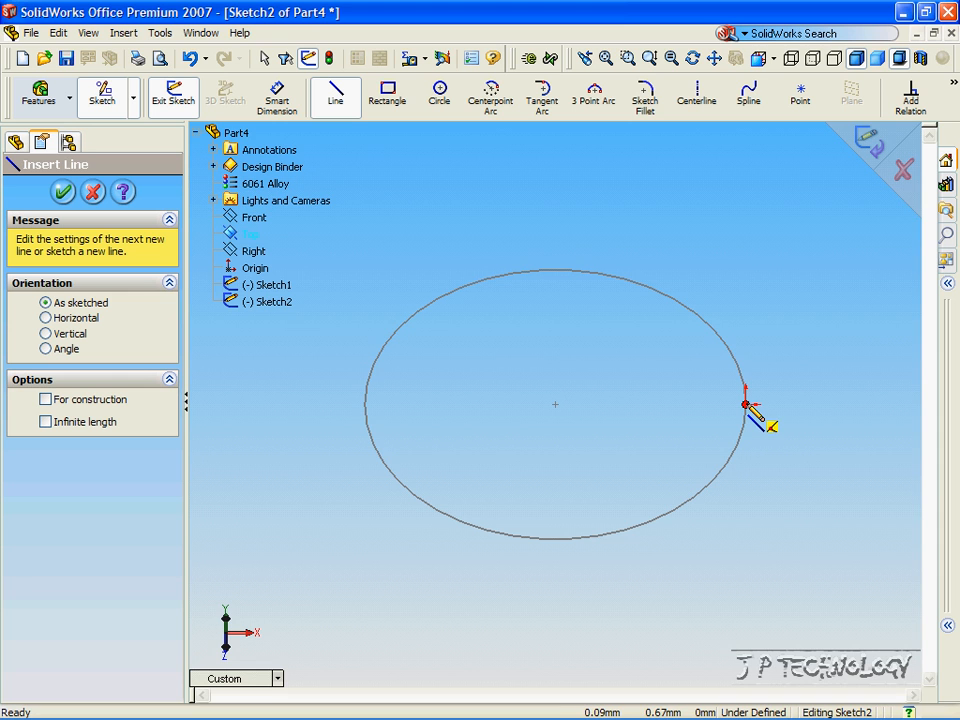
{"action": "key", "text": "Down"}
{"action": "key", "text": "Down"}
{"action": "key", "text": "Down"}
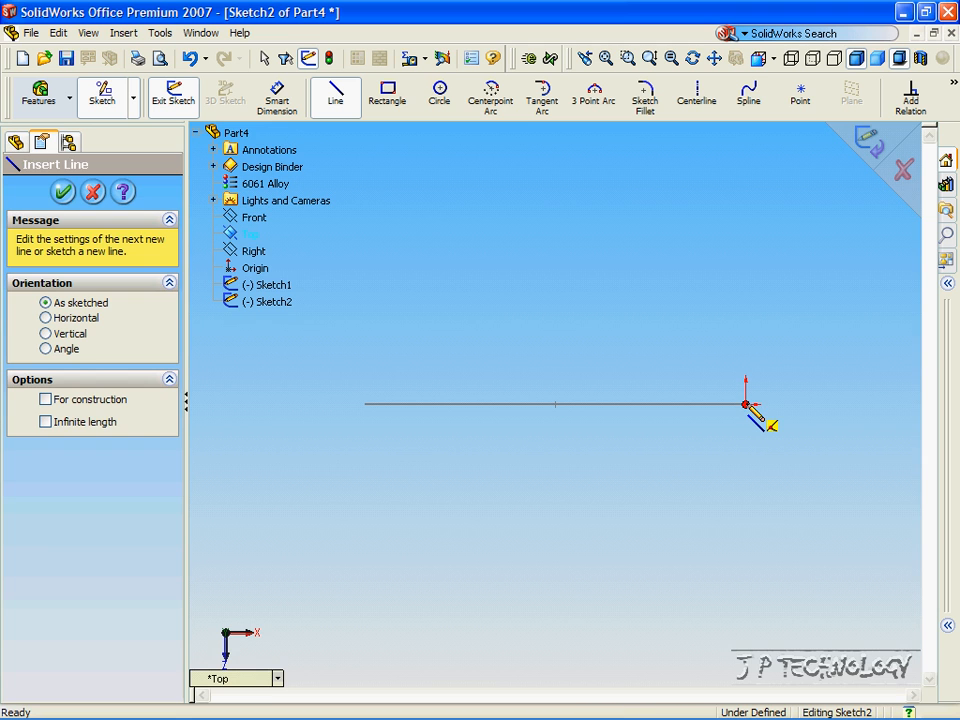
Draw a vertical line down from the circle's right edge and an angled segment, then end the chain and exit Sketch2.
{"action": "left_click", "coordinate": [746, 404]}
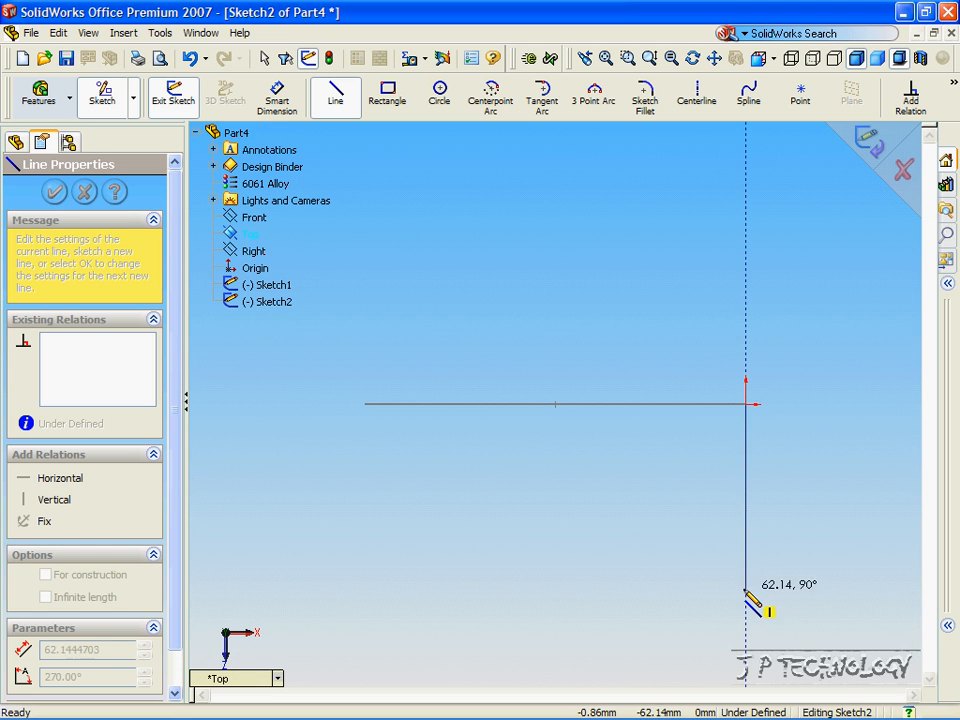
{"action": "left_click", "coordinate": [746, 603]}
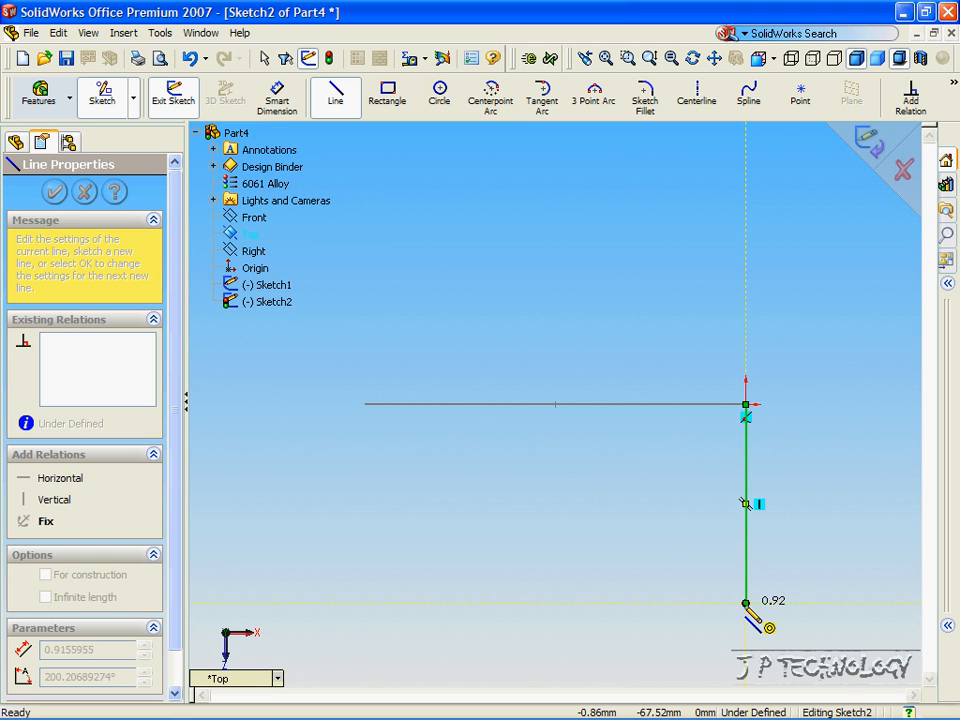
{"action": "left_click", "coordinate": [845, 678]}
{"action": "key", "text": "Up"}
{"action": "key", "text": "Up"}
{"action": "key", "text": "Up"}
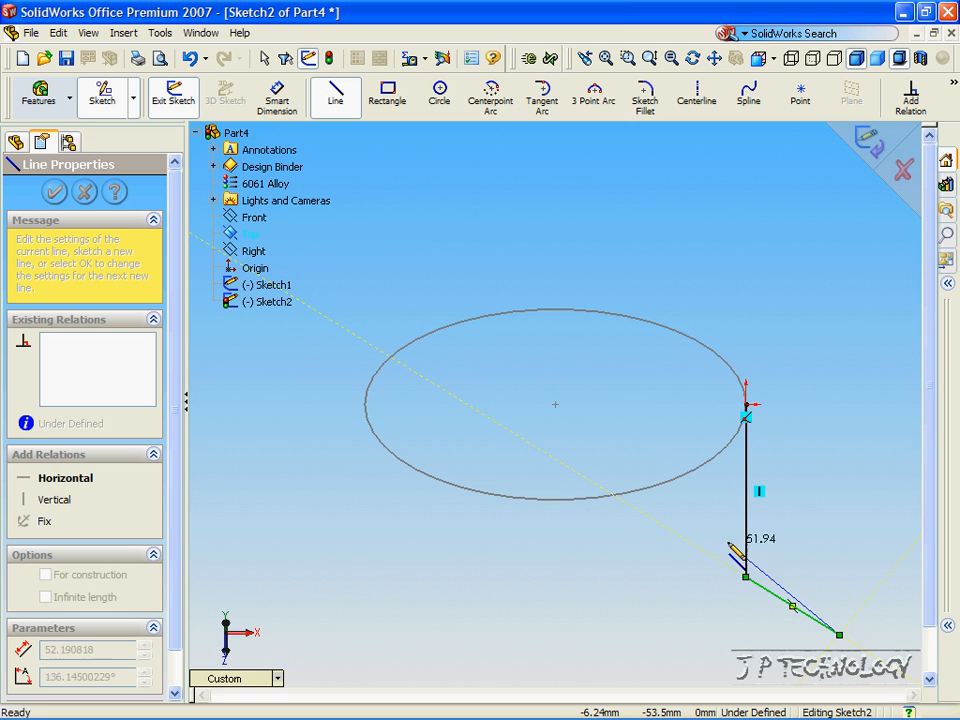
{"action": "right_click", "coordinate": [709, 448]}
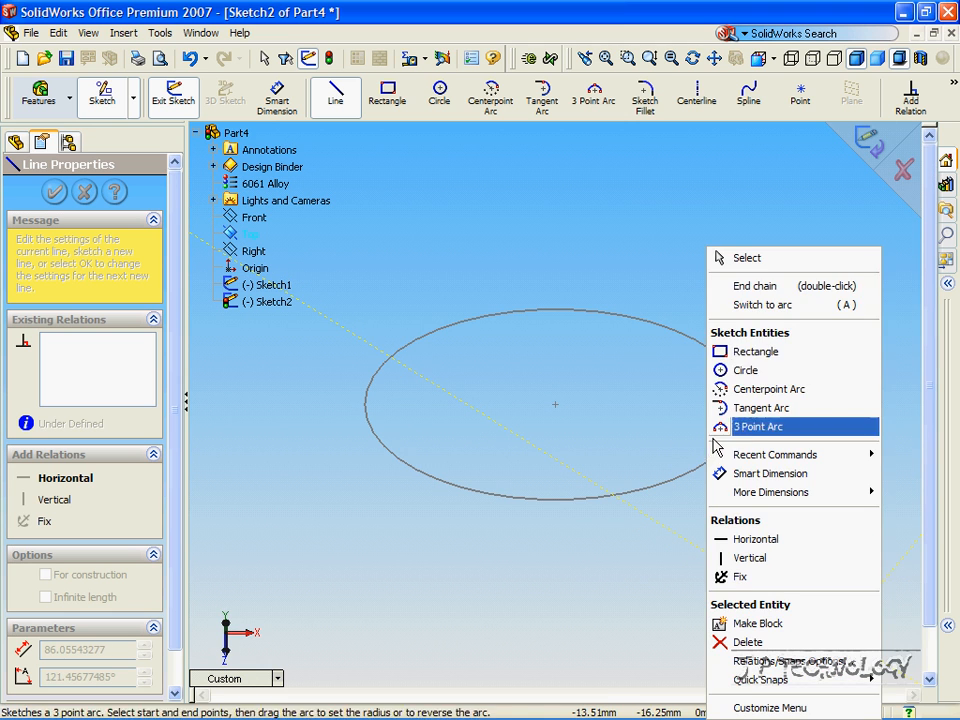
{"action": "left_click", "coordinate": [755, 286]}
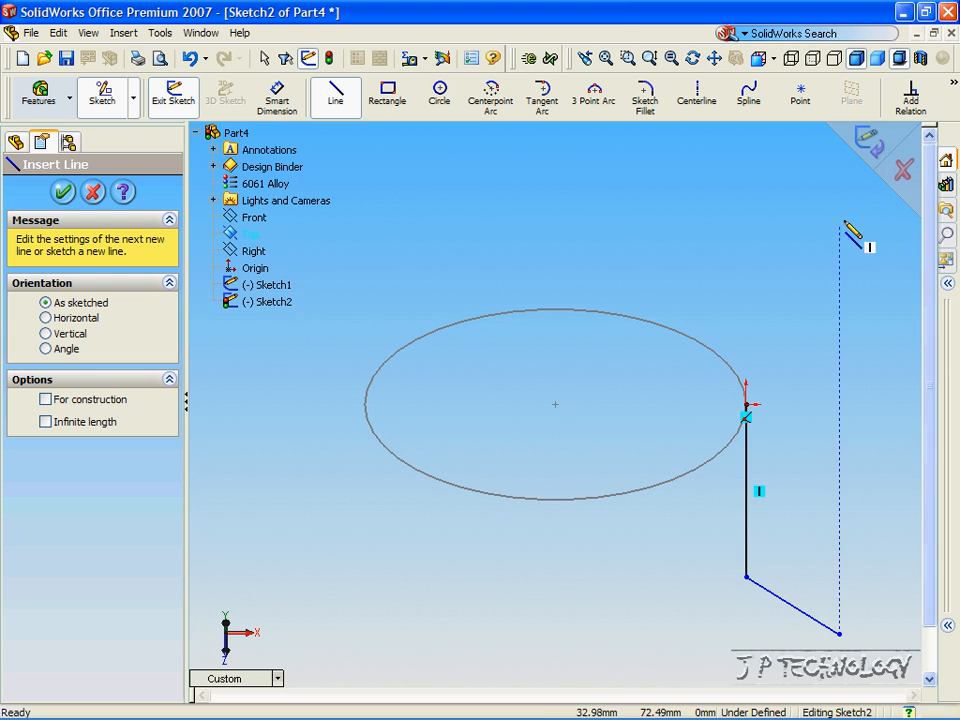
{"action": "left_click", "coordinate": [869, 146]}
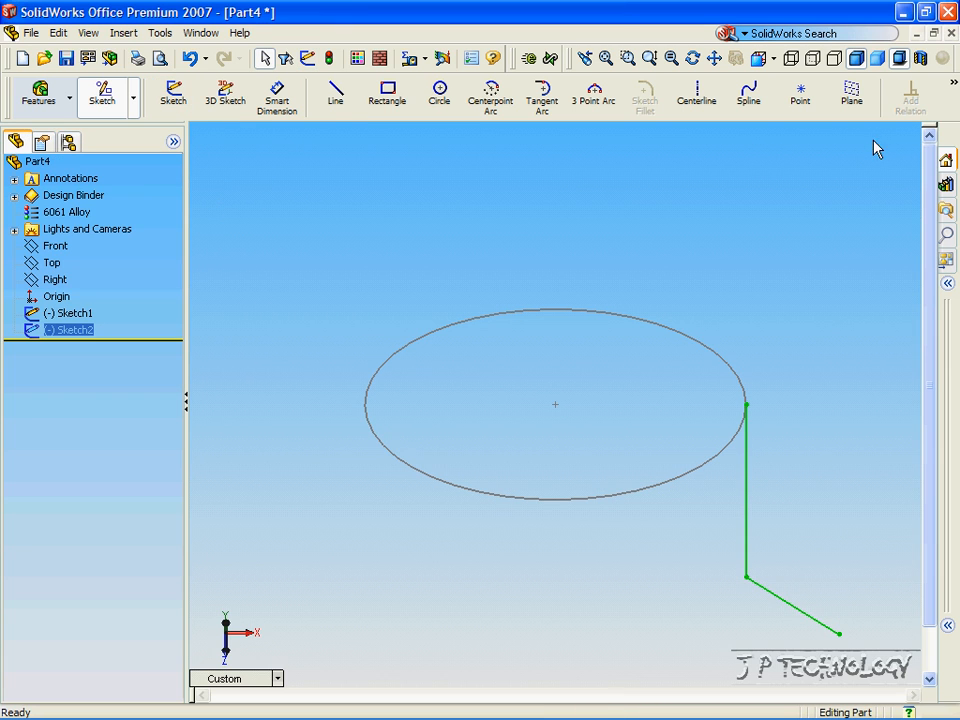
Create a Swept Boss/Base with Sketch2 as the path and Sketch1 as the profile.
{"action": "left_click", "coordinate": [48, 100]}
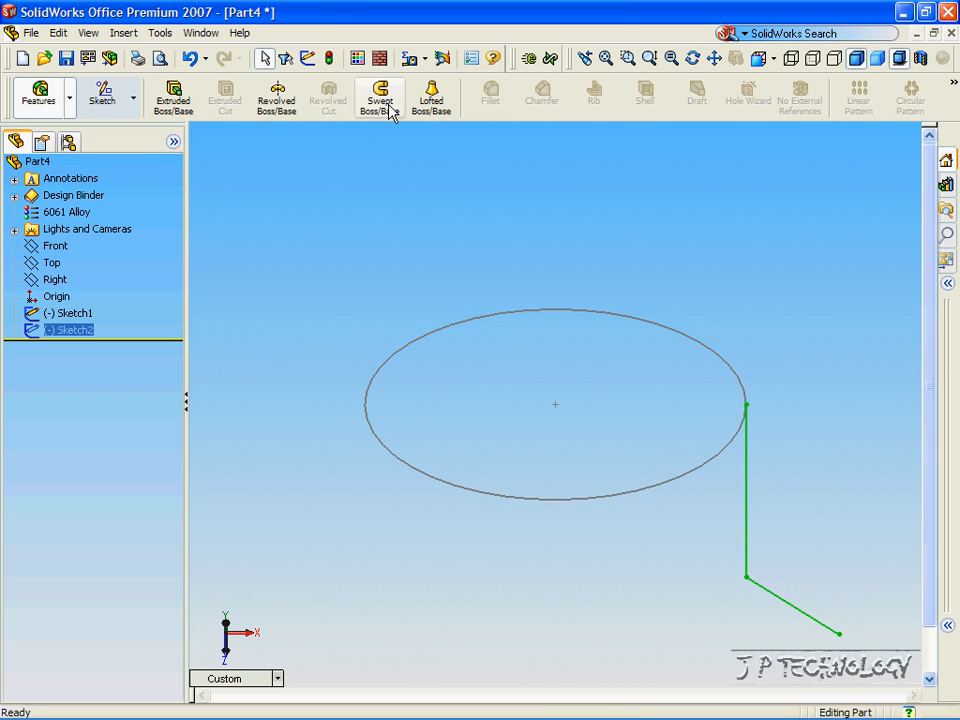
{"action": "left_click", "coordinate": [381, 100]}
{"action": "middle_click_drag", "start_coordinate": [400, 290], "coordinate": [521, 509]}
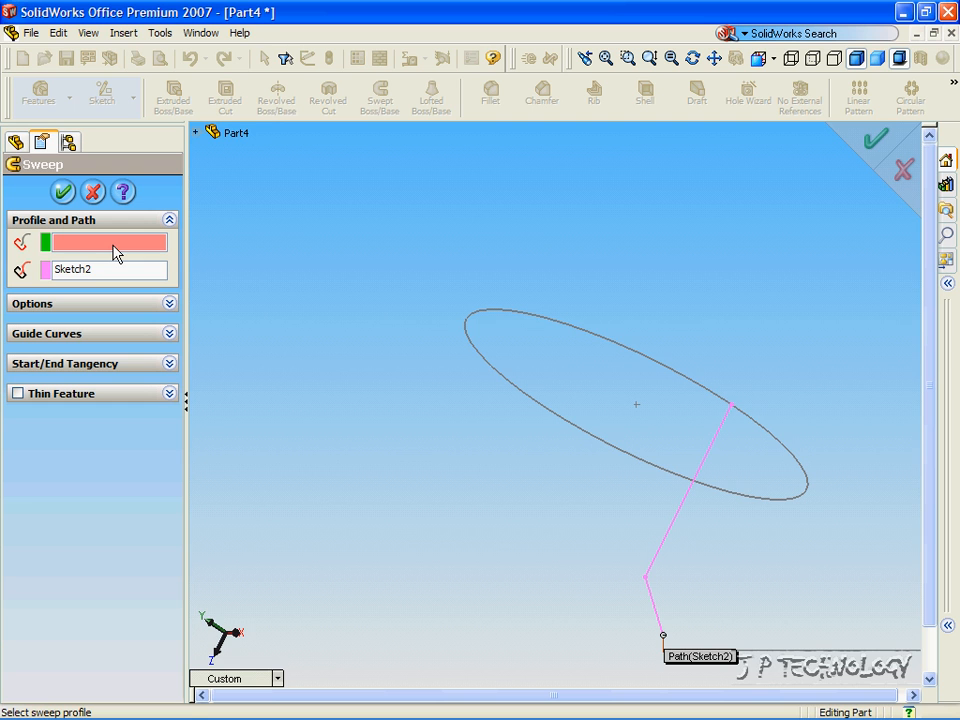
{"action": "left_click", "coordinate": [195, 133]}
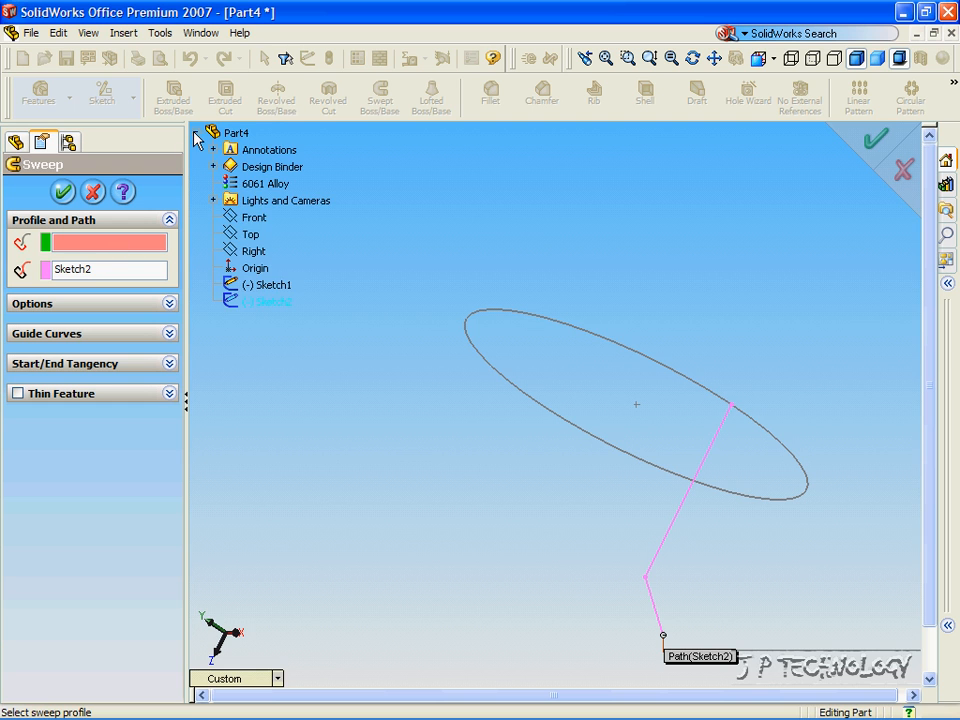
{"action": "left_click", "coordinate": [257, 288]}
{"action": "left_click", "coordinate": [876, 140]}
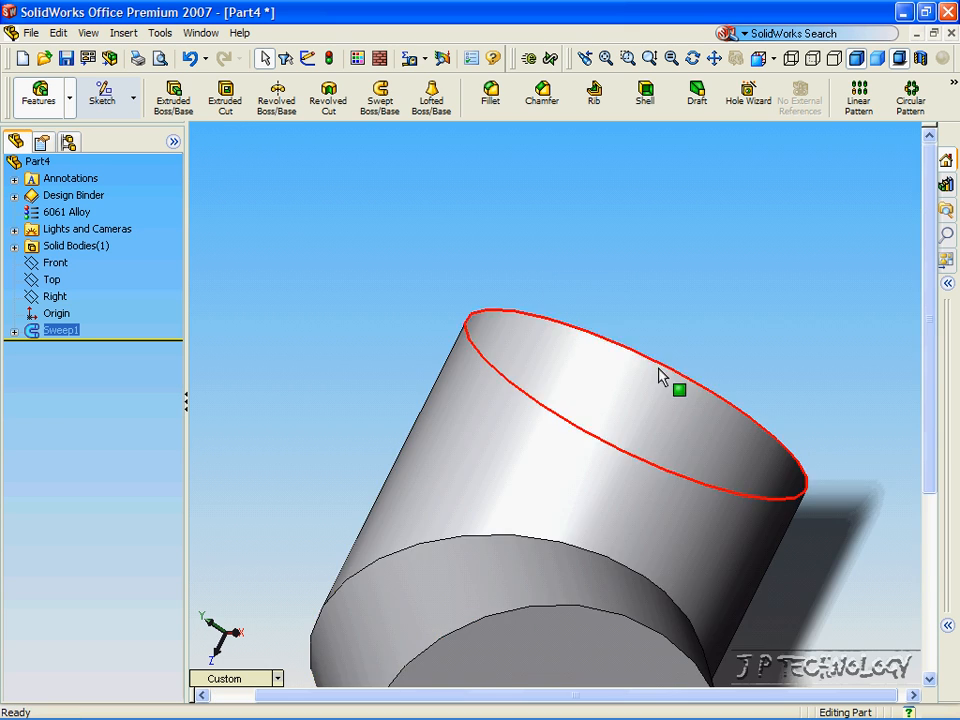
Zoom out and orbit around the swept elbow to view its top and end faces.
{"action": "scroll", "coordinate": [673, 364], "scroll_direction": "up", "scroll_amount": 5}
{"action": "middle_click_drag", "start_coordinate": [651, 396], "coordinate": [395, 511]}
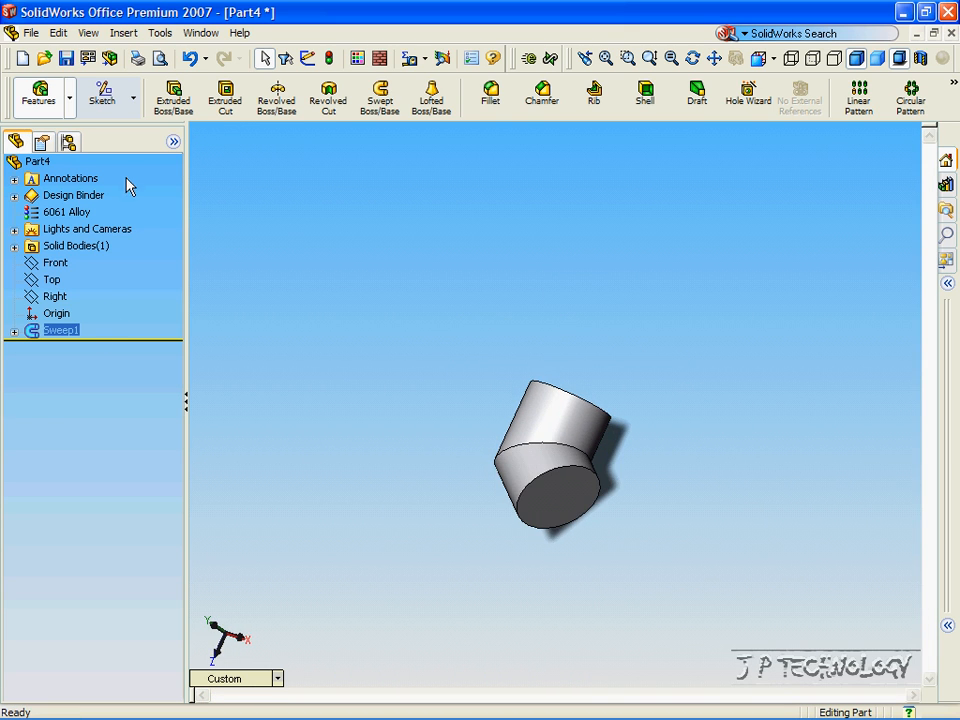
{"action": "middle_click_drag", "start_coordinate": [223, 210], "coordinate": [204, 178]}
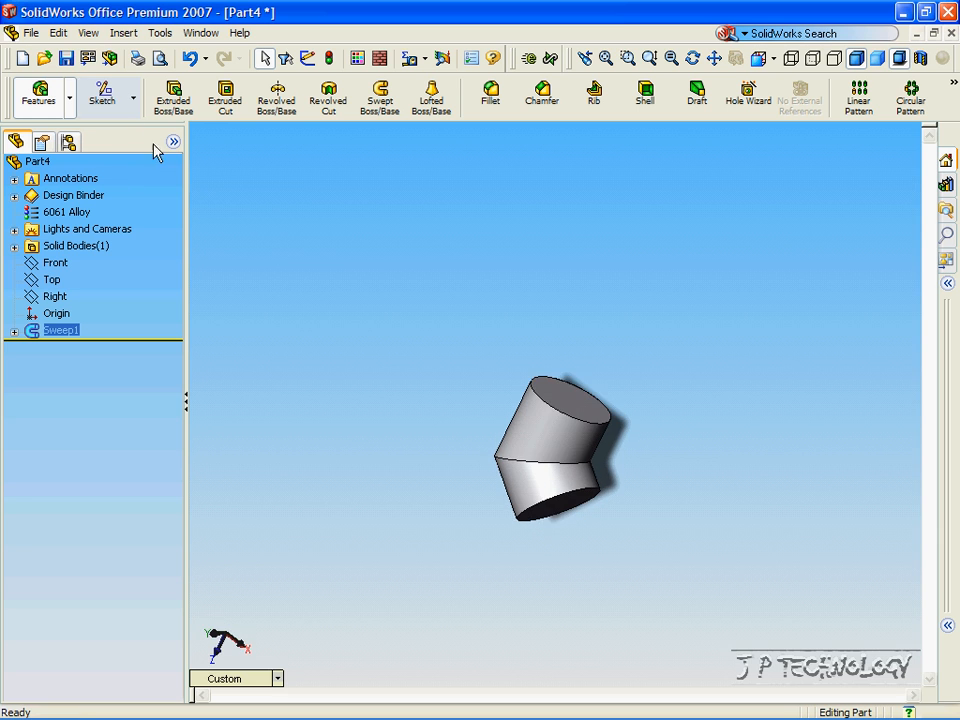
{"action": "middle_click_drag", "start_coordinate": [133, 107], "coordinate": [73, 335]}
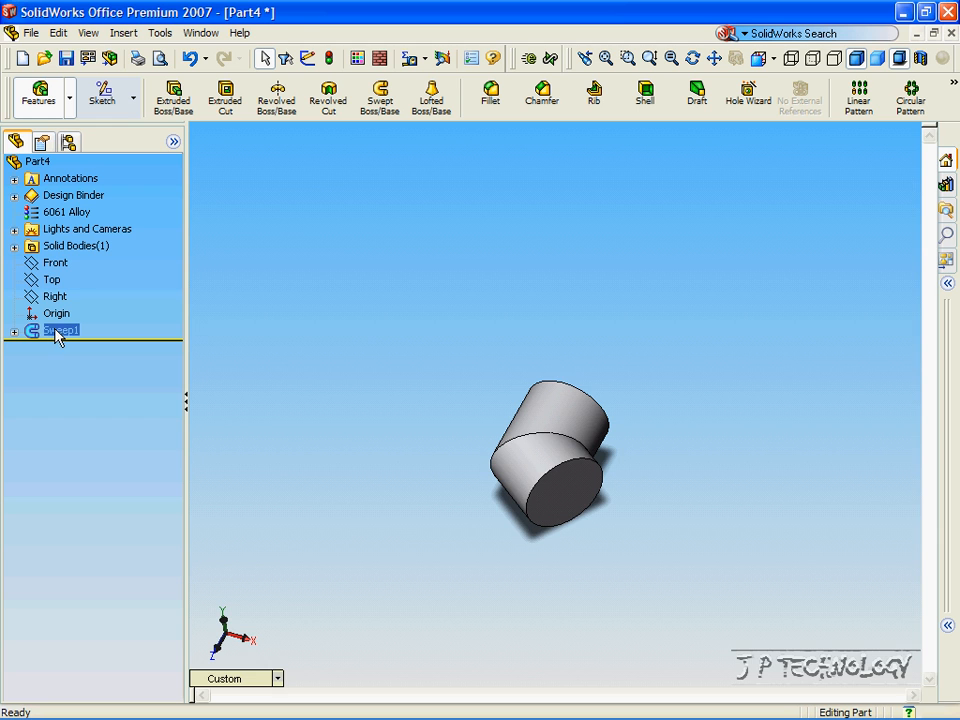
Edit Sketch2 under Sweep1 and extend the path with additional line segments, including an angled and a short one.
{"action": "left_click", "coordinate": [14, 331]}
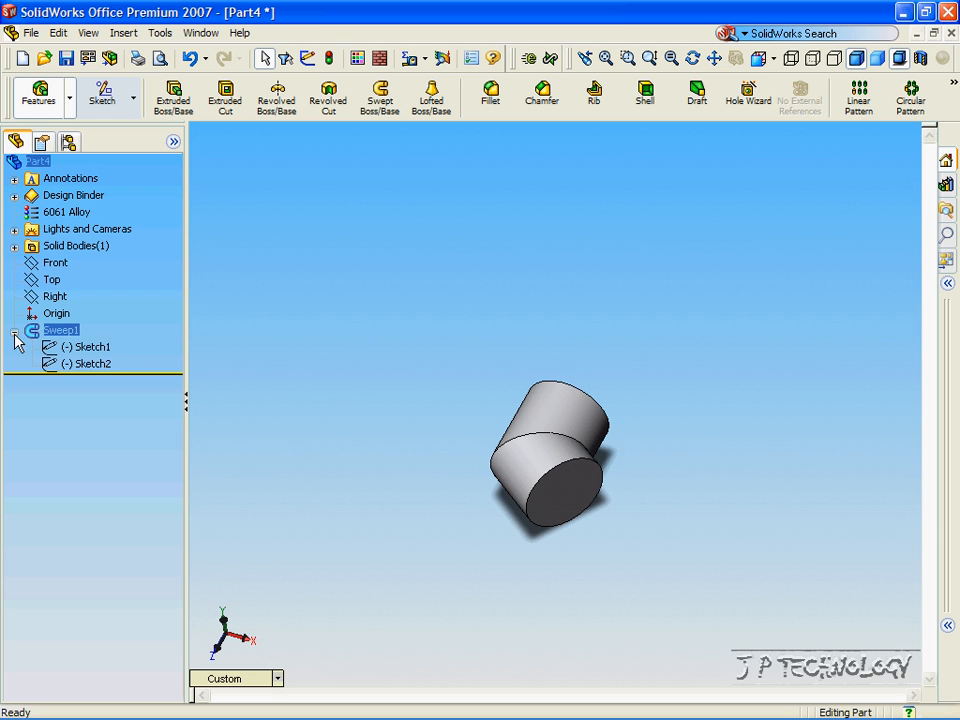
{"action": "right_click", "coordinate": [68, 366]}
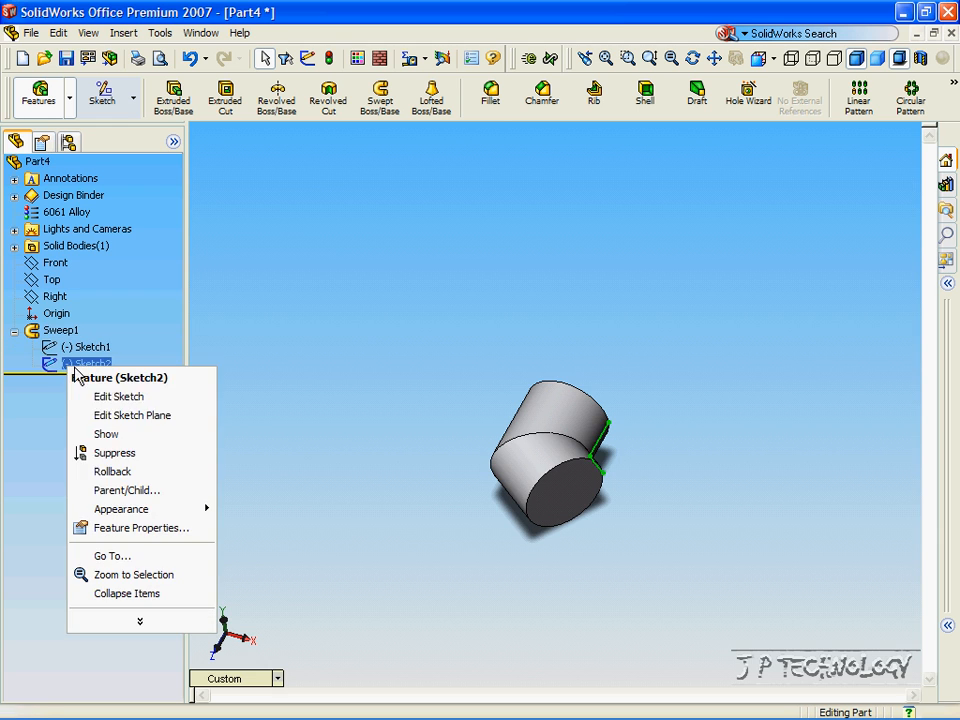
{"action": "left_click", "coordinate": [120, 396]}
{"action": "left_click", "coordinate": [336, 94]}
{"action": "left_click", "coordinate": [602, 472]}
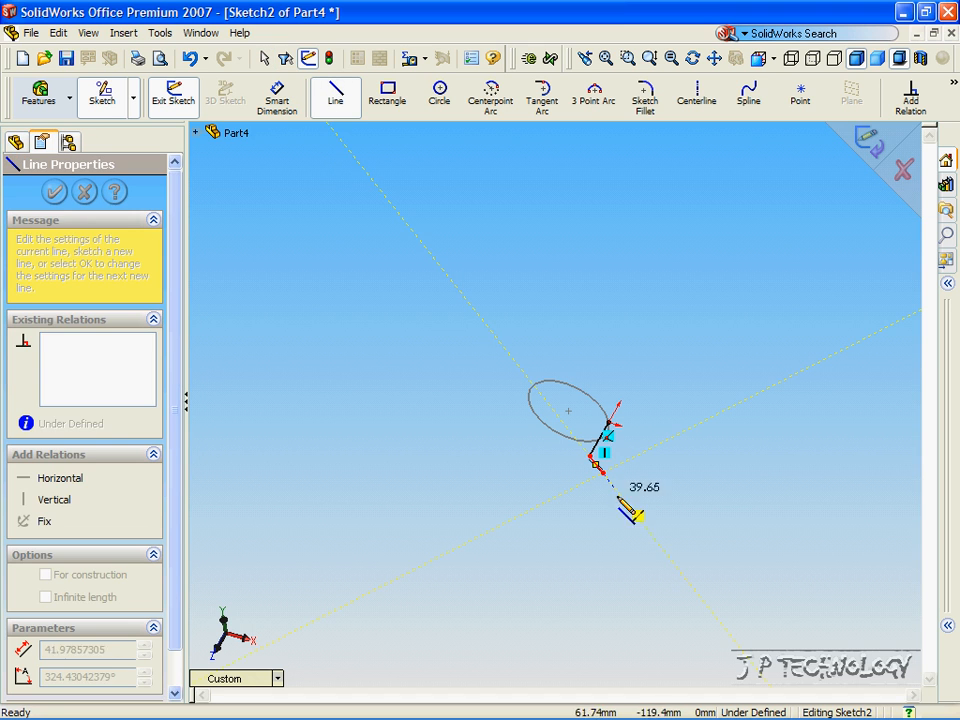
{"action": "left_click", "coordinate": [683, 576]}
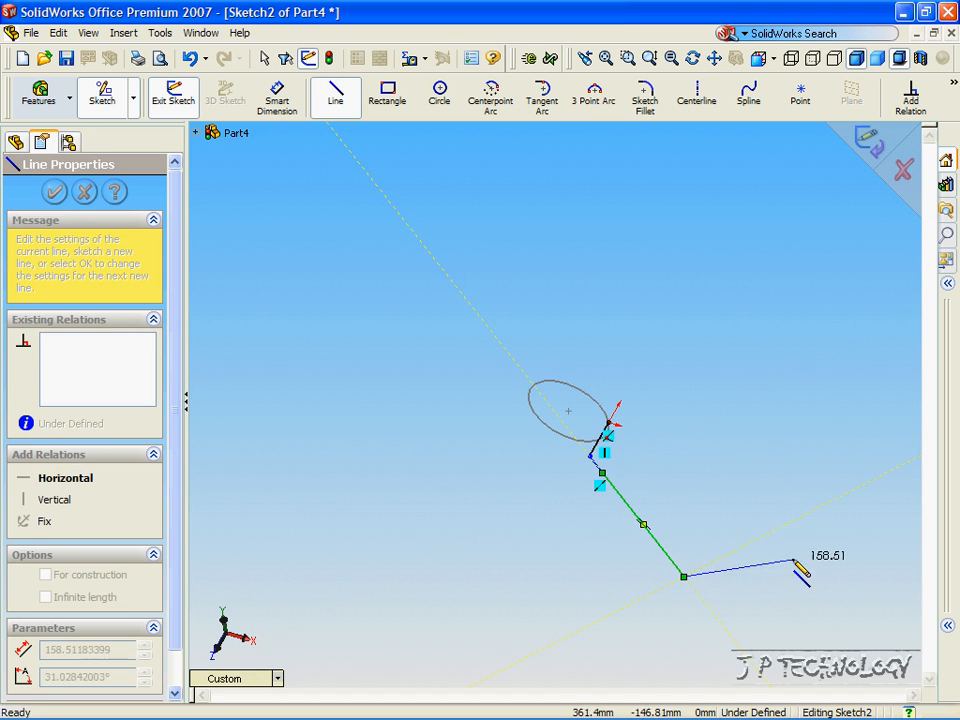
{"action": "left_click", "coordinate": [851, 491]}
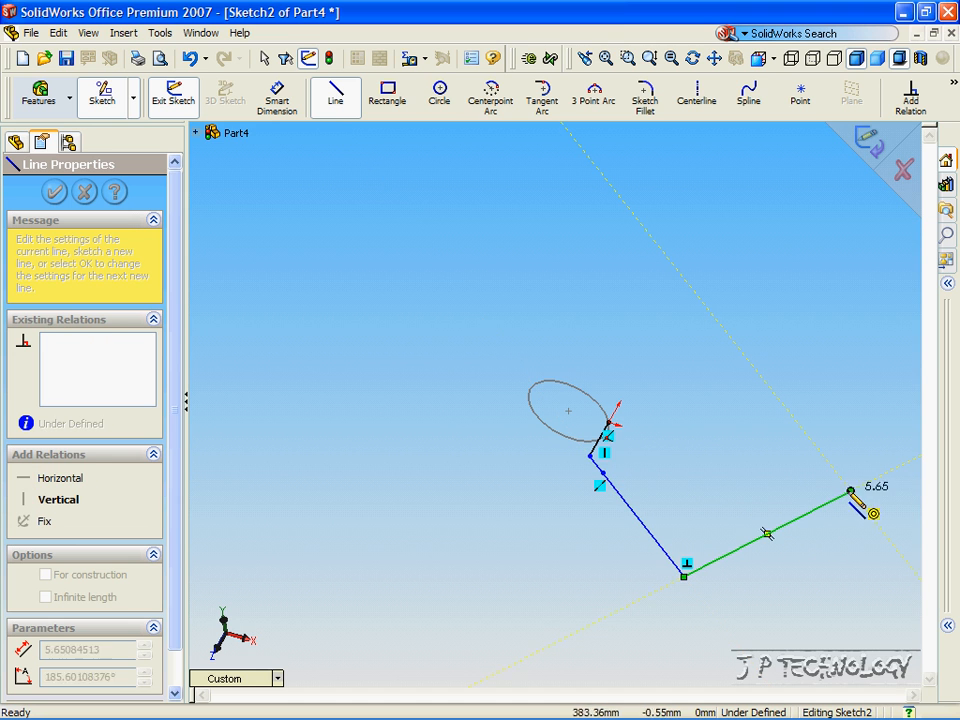
{"action": "left_click", "coordinate": [857, 450]}
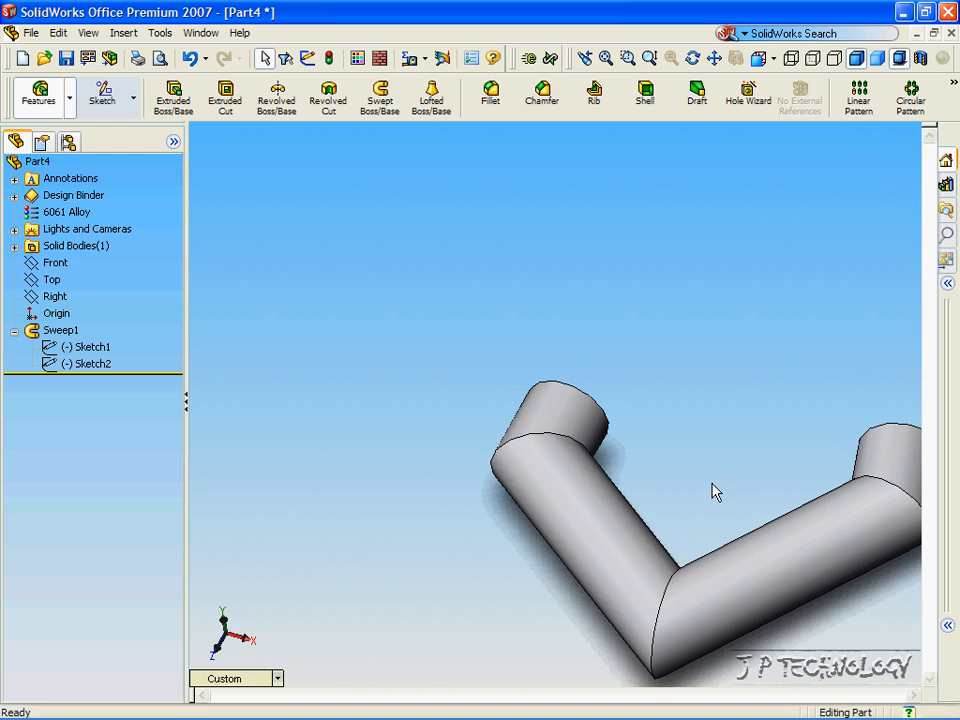
Orbit and rotate the view to inspect the longer zigzag pipe.
{"action": "mouse_move", "coordinate": [714, 493]}
{"action": "middle_mouse_down"}
{"action": "mouse_move", "coordinate": [671, 529]}
{"action": "mouse_move", "coordinate": [683, 520]}
{"action": "middle_mouse_up"}
{"action": "key", "text": "Up"}
{"action": "key", "text": "Up"}
{"action": "key", "text": "Up"}
{"action": "key", "text": "Up"}
{"action": "key", "text": "Up"}
{"action": "key", "text": "Up"}
{"action": "key", "text": "Up"}
{"action": "key", "text": "Up"}
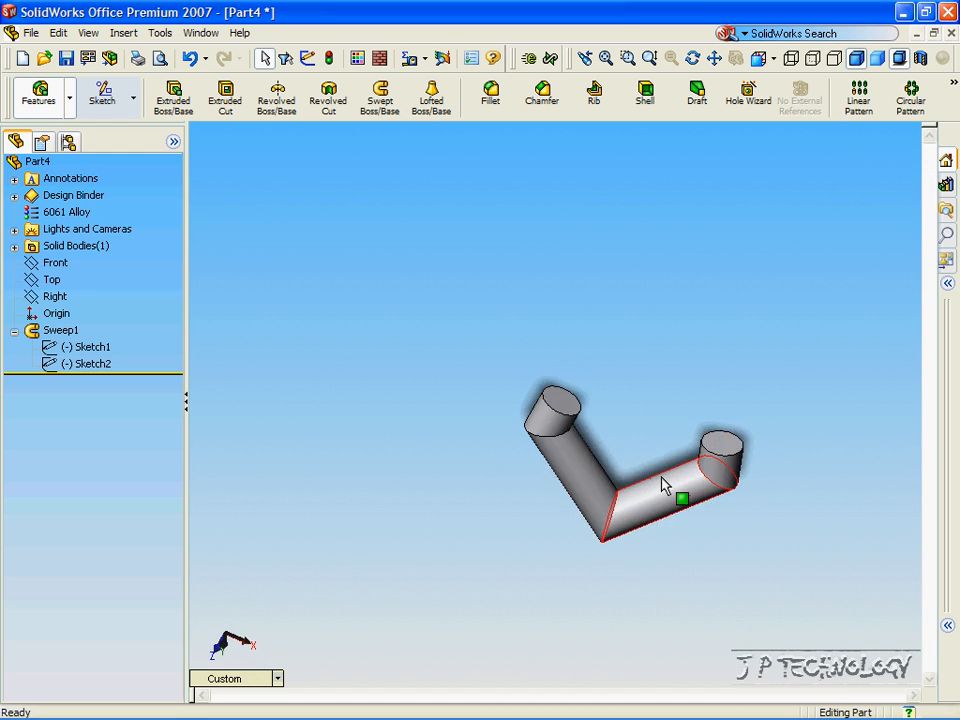
{"action": "key", "text": "shift+Up"}
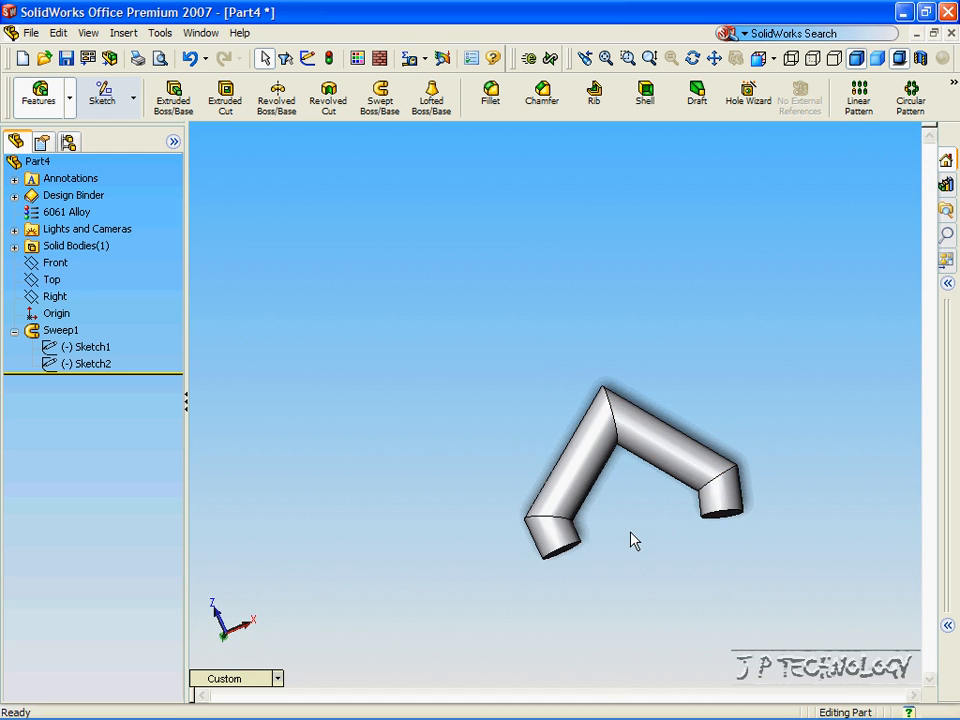
{"action": "key", "text": "shift+Down"}
{"action": "middle_click_drag", "start_coordinate": [617, 541], "coordinate": [586, 531]}
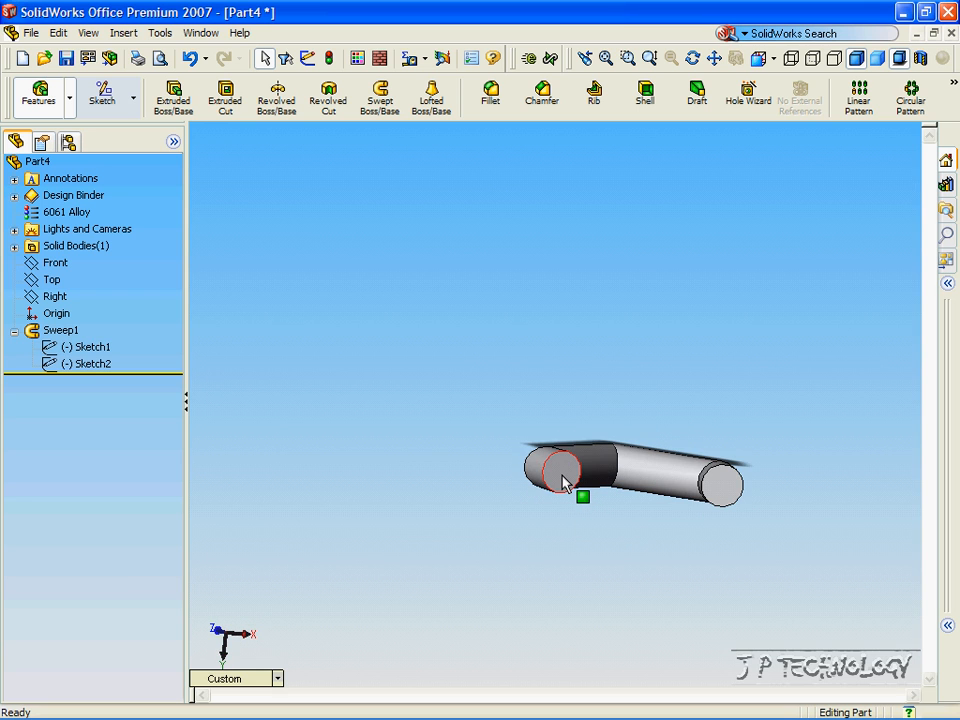
Add a concentric circle of radius about 46.79 to Sketch1 and exit the sketch.
{"action": "right_click", "coordinate": [87, 353]}
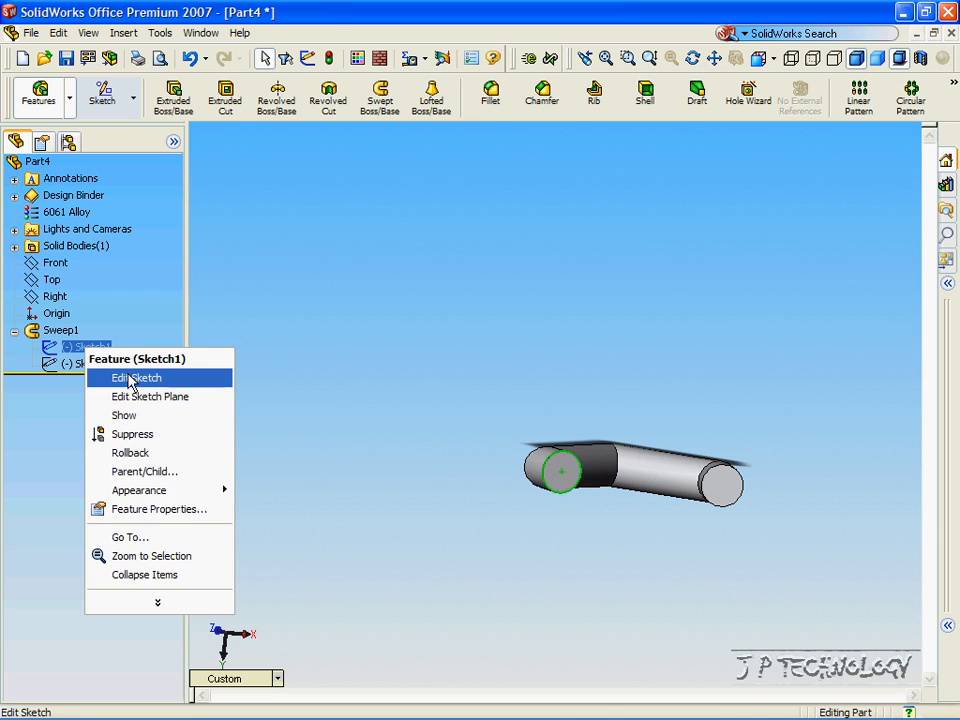
{"action": "left_click", "coordinate": [131, 379]}
{"action": "left_click", "coordinate": [440, 90]}
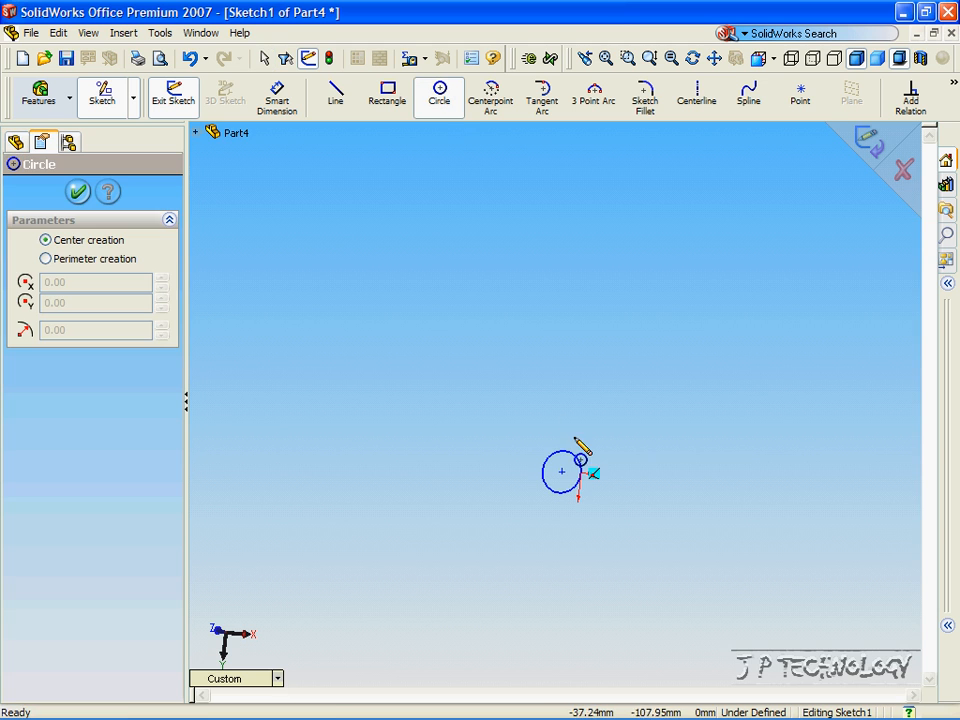
{"action": "left_click", "coordinate": [562, 472]}
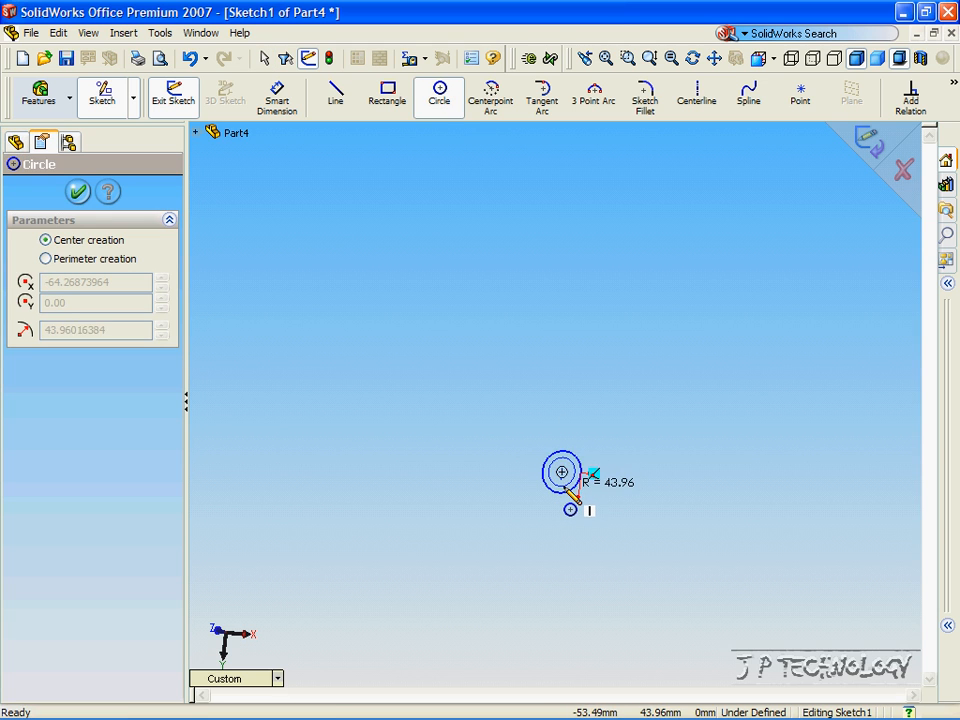
{"action": "left_click", "coordinate": [577, 488]}
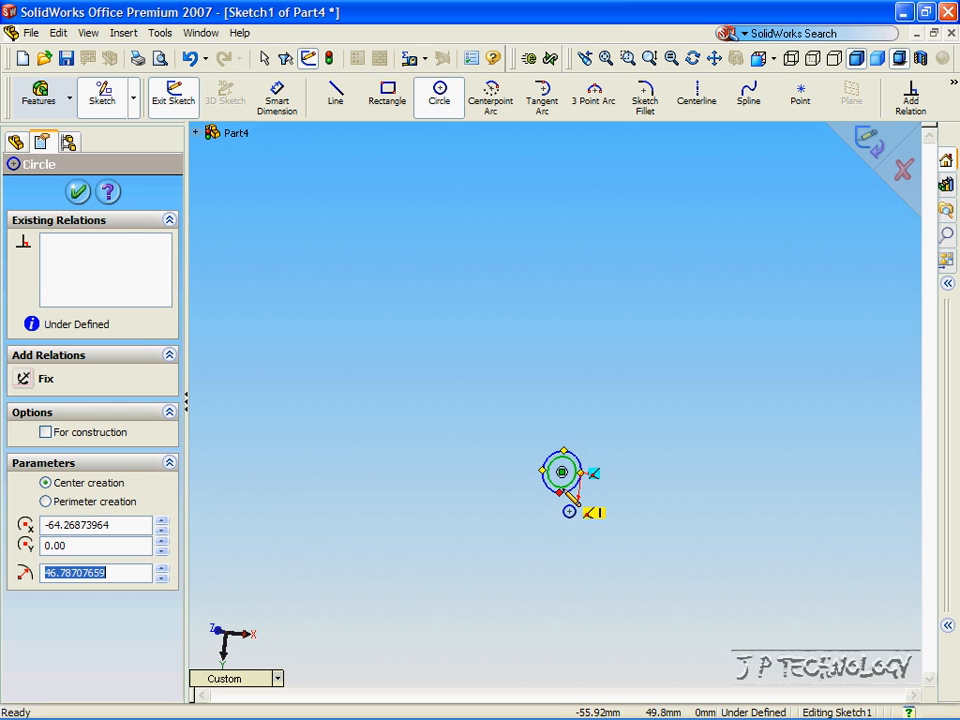
{"action": "left_click", "coordinate": [82, 190]}
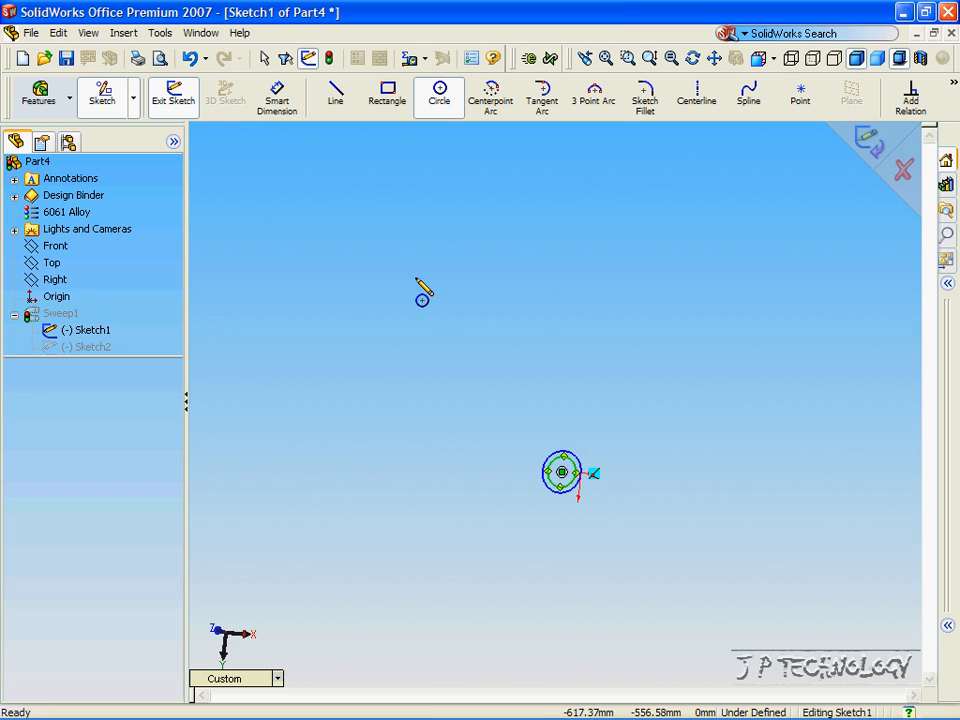
{"action": "left_click", "coordinate": [866, 145]}
Rotate the hollow tube with the Up arrow key until both open ends face the viewer.
{"action": "key", "text": "Up"}
{"action": "key", "text": "Up"}
{"action": "key", "text": "Up"}
{"action": "key", "text": "Up"}
{"action": "key", "text": "Up"}
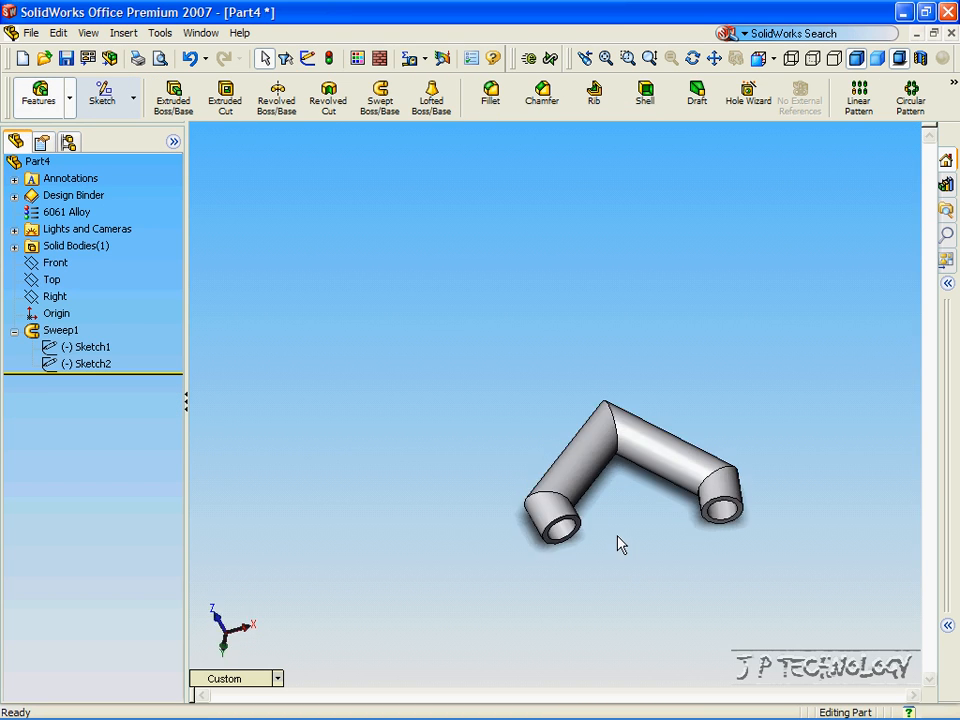
{"action": "key", "text": "Up"}
{"action": "key", "text": "Up"}
{"action": "key", "text": "Up"}
{"action": "key", "text": "Up"}
{"action": "key", "text": "Up"}
{"action": "key", "text": "Up"}
{"action": "key", "text": "Up"}
{"action": "key", "text": "Up"}
{"action": "key", "text": "Up"}
{"action": "key", "text": "Up"}
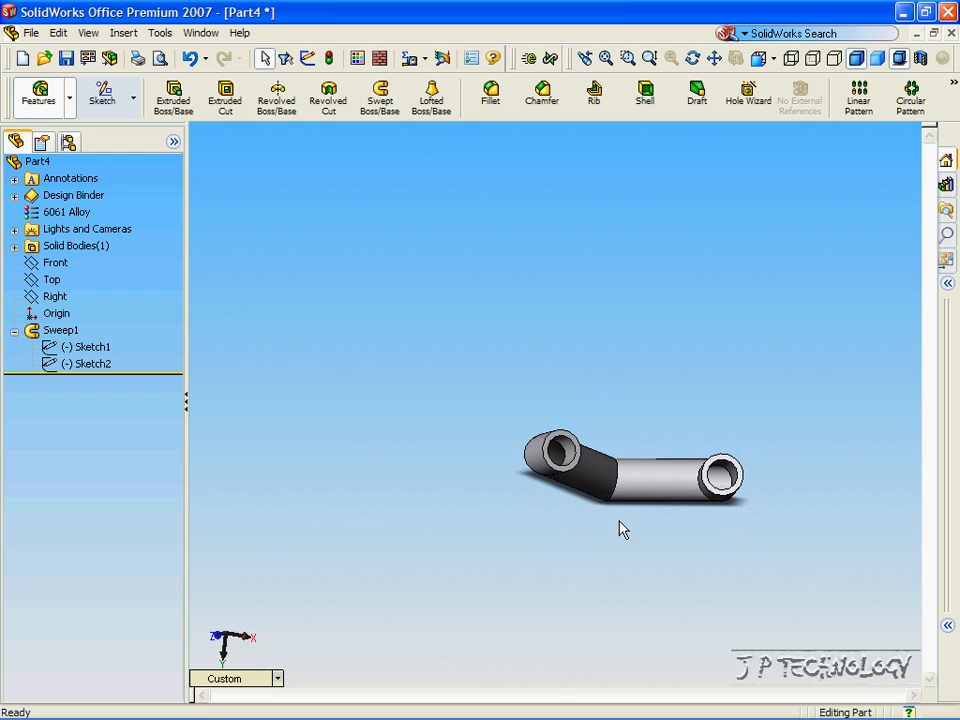
{"action": "key", "text": "Up"}
{"action": "key", "text": "Up"}
{"action": "key", "text": "Up"}
{"action": "key", "text": "Up"}
{"action": "key", "text": "Up"}
{"action": "key", "text": "Up"}
{"action": "key", "text": "Up"}
{"action": "key", "text": "Up"}
{"action": "key", "text": "Up"}
{"action": "key", "text": "Up"}
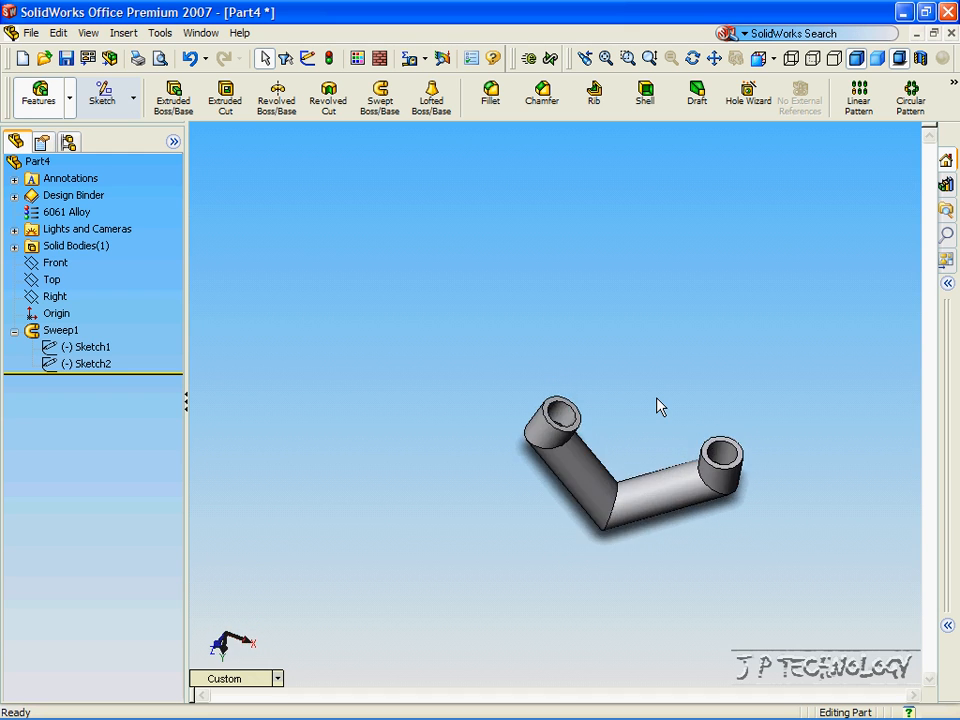
{"action": "key", "text": "Up"}
{"action": "key", "text": "Up"}
{"action": "key", "text": "Up"}
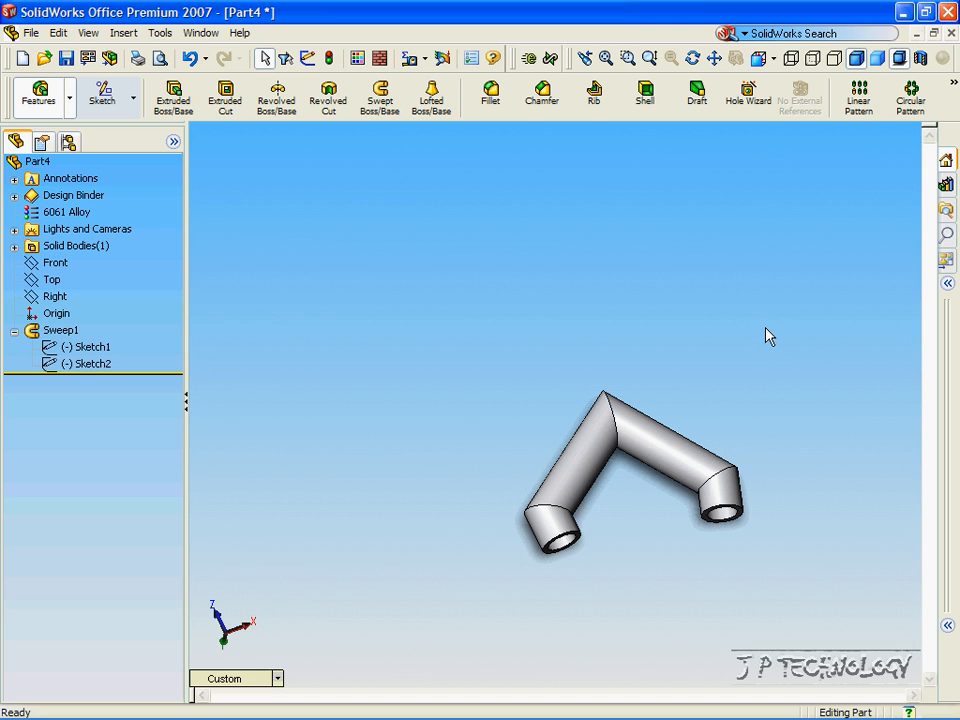